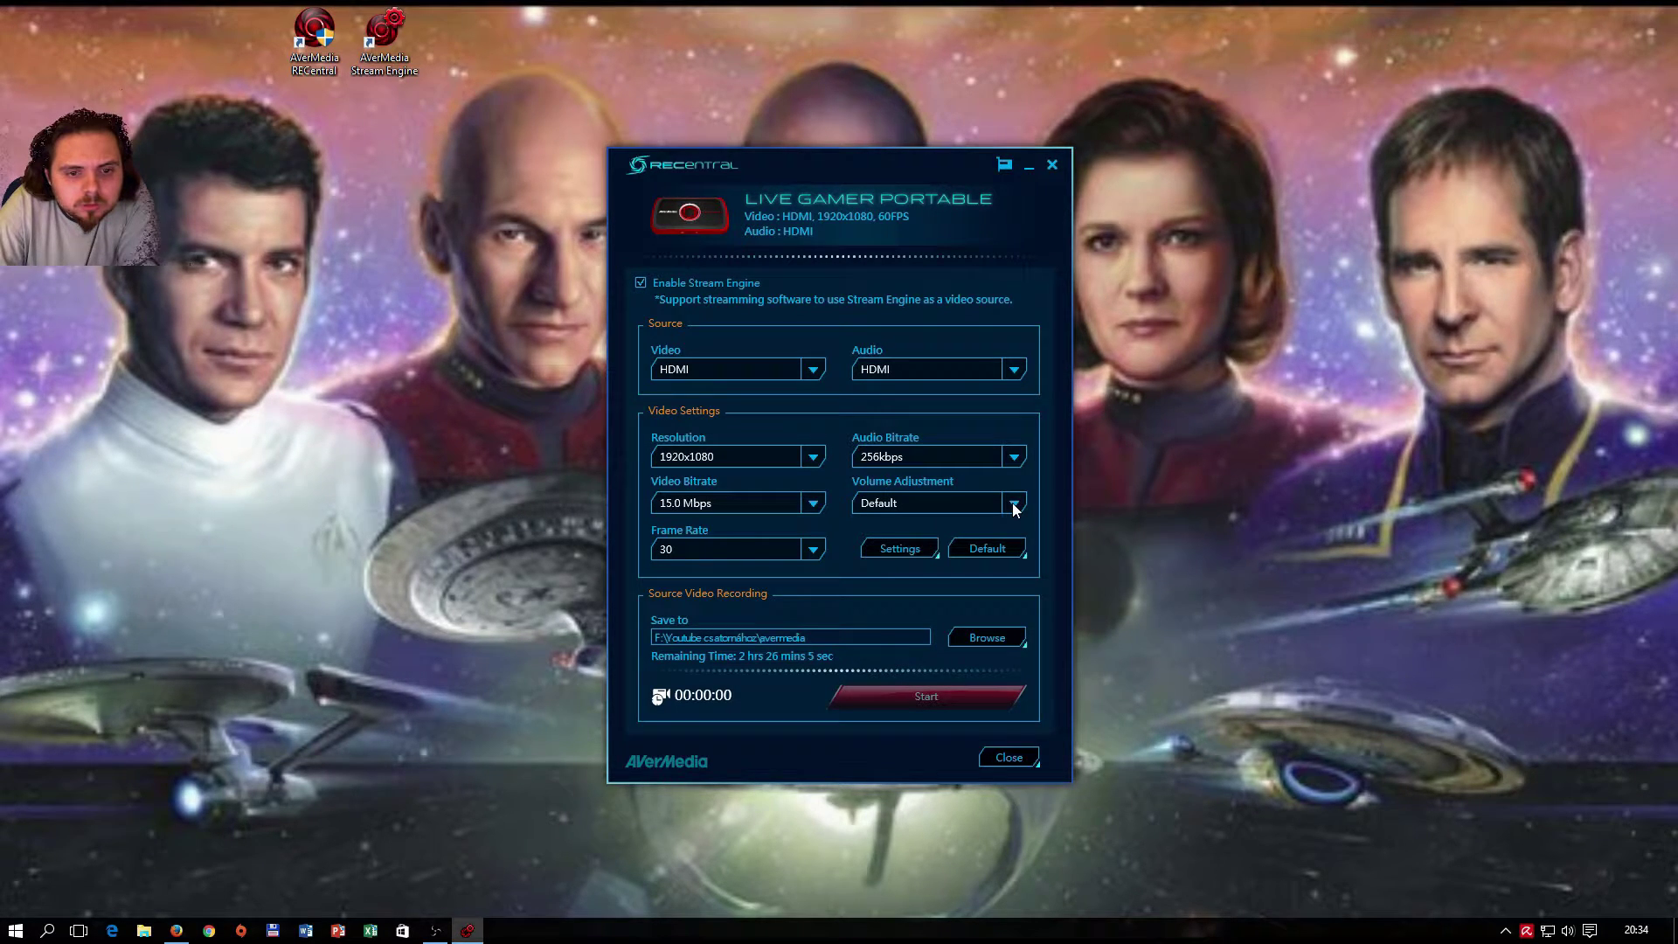
# Check the Color Range options in Stream Engine's video adjustment settings and close Stream Engine without changing anything
pyautogui.click(888, 552)
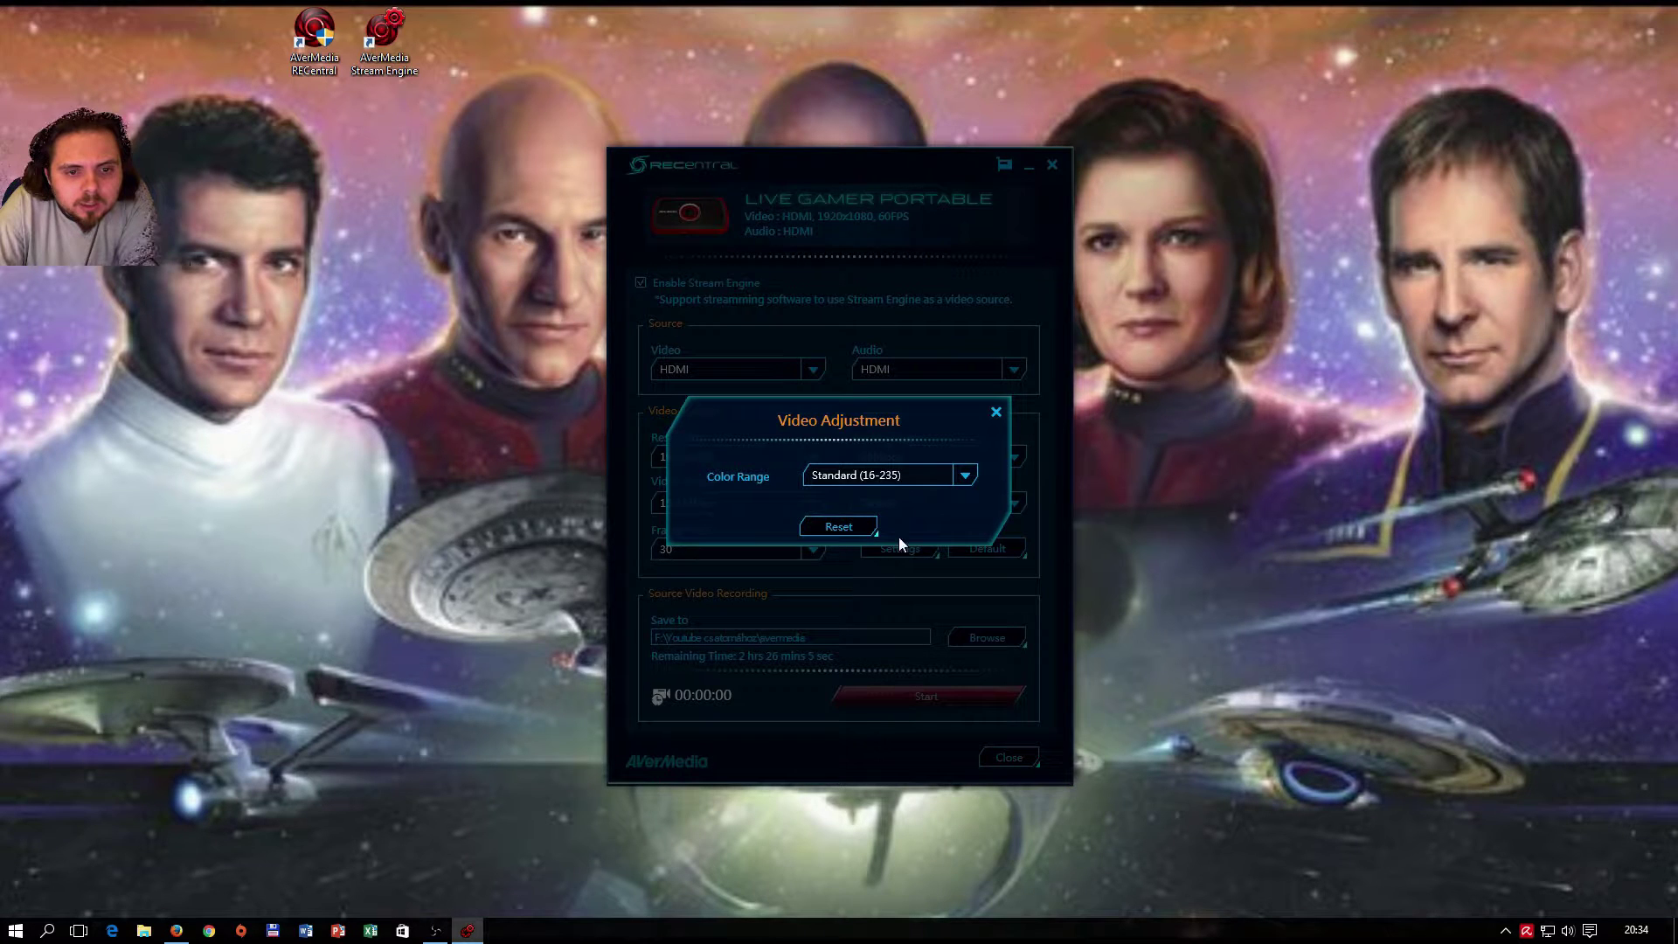
pyautogui.click(964, 477)
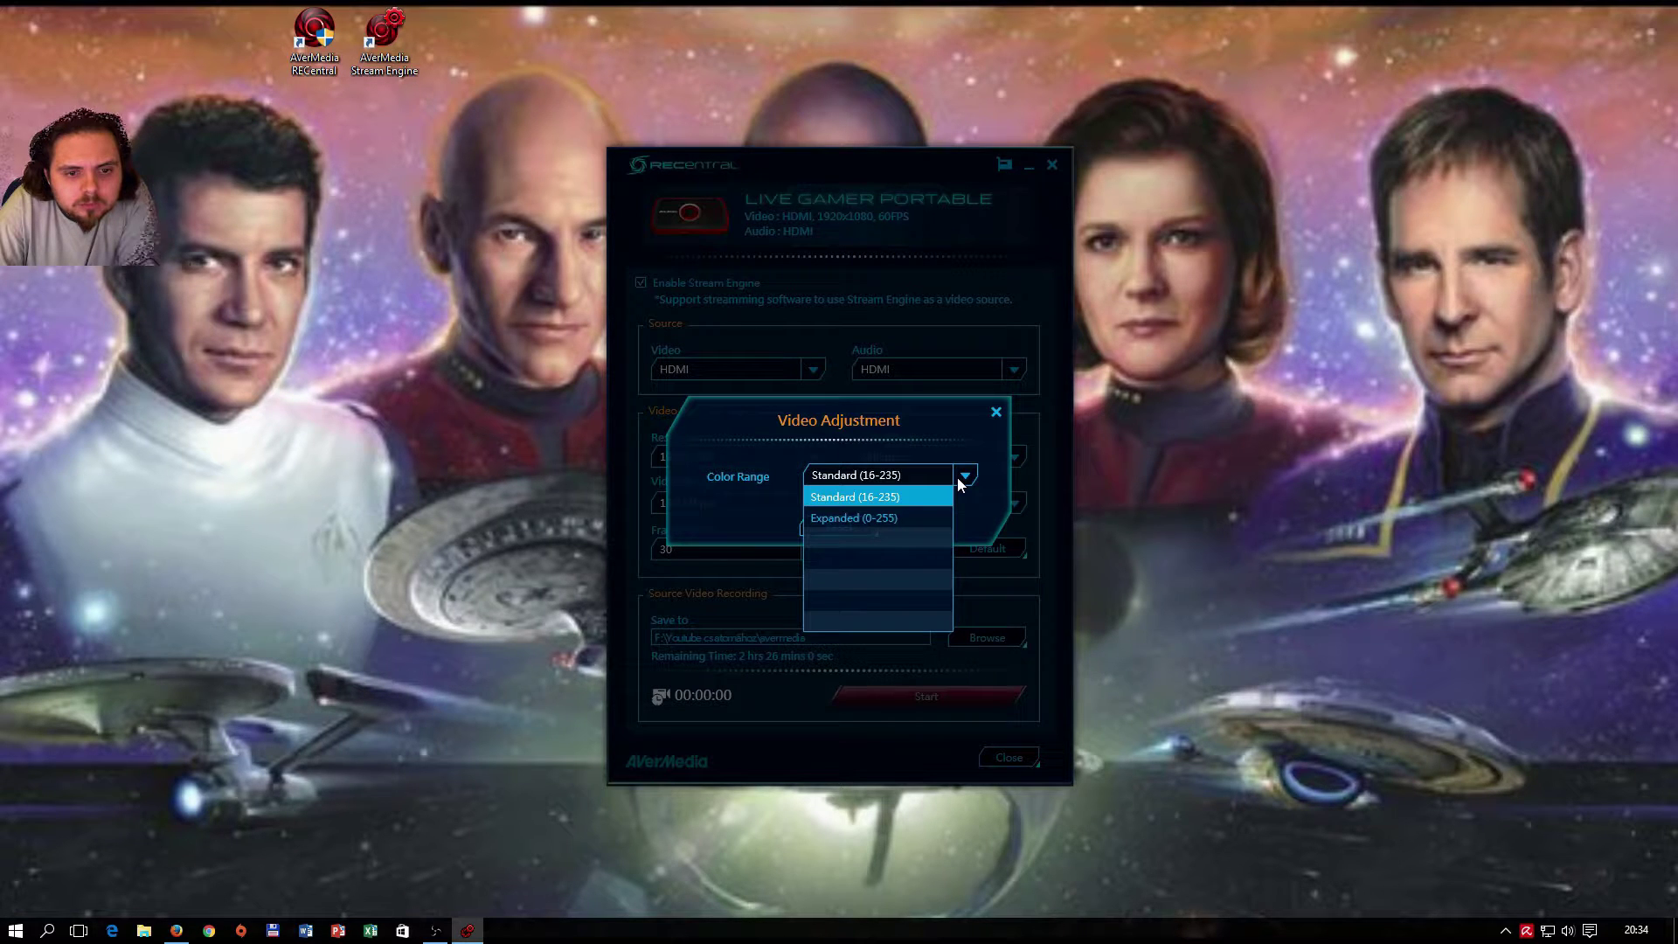
pyautogui.click(957, 477)
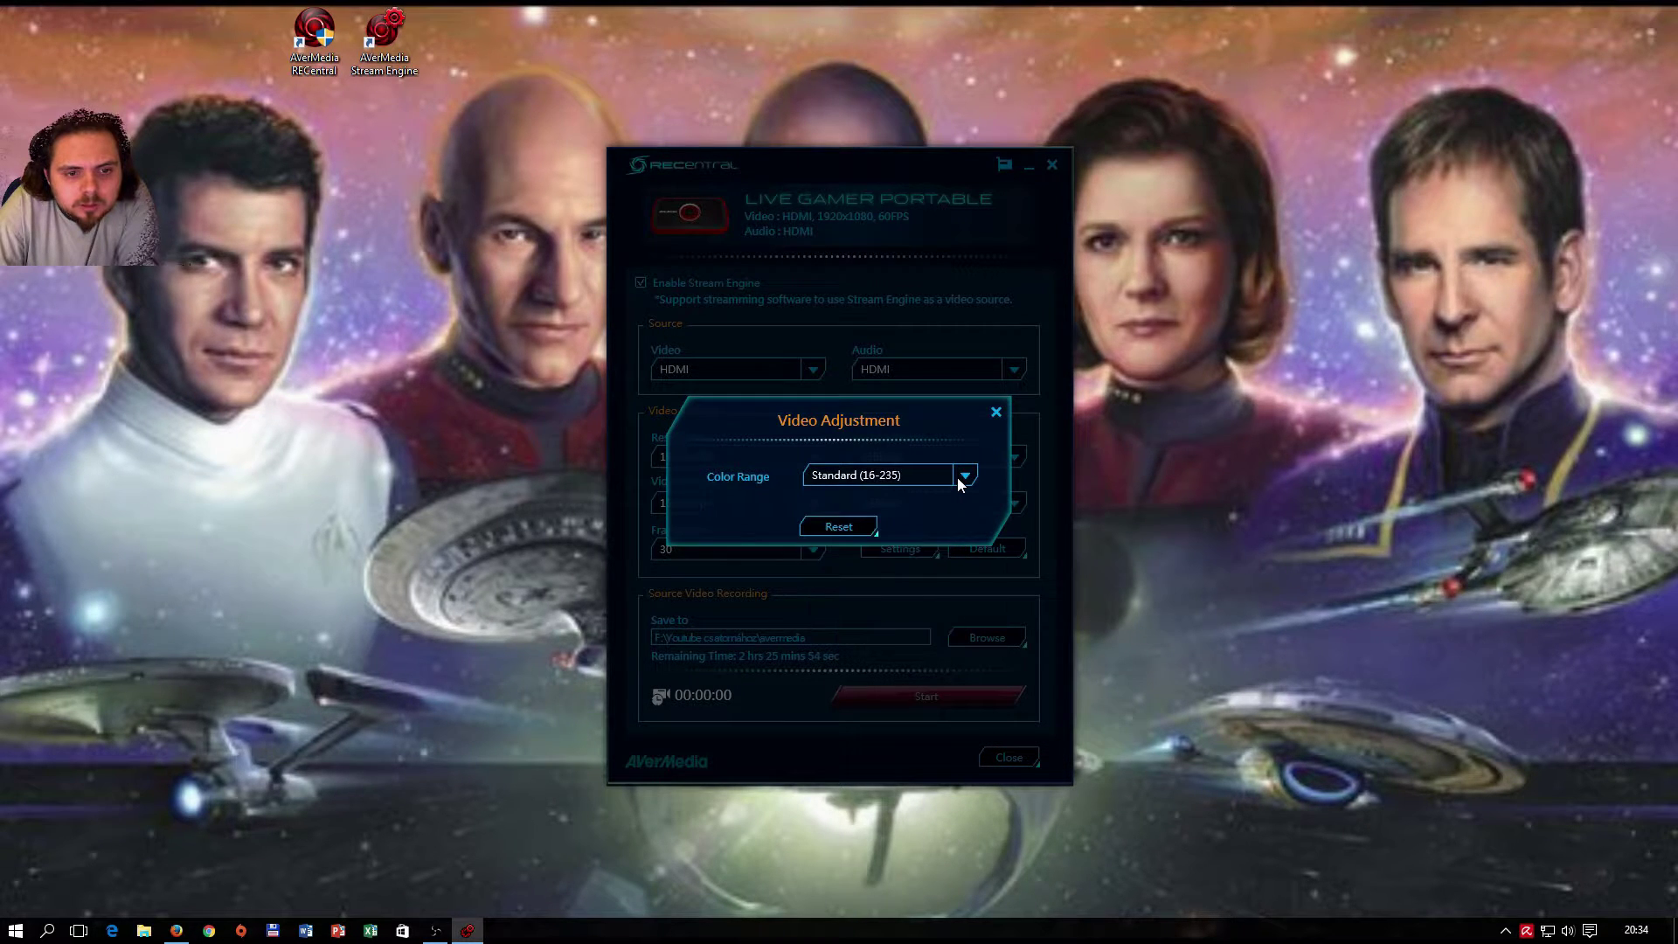
pyautogui.click(996, 412)
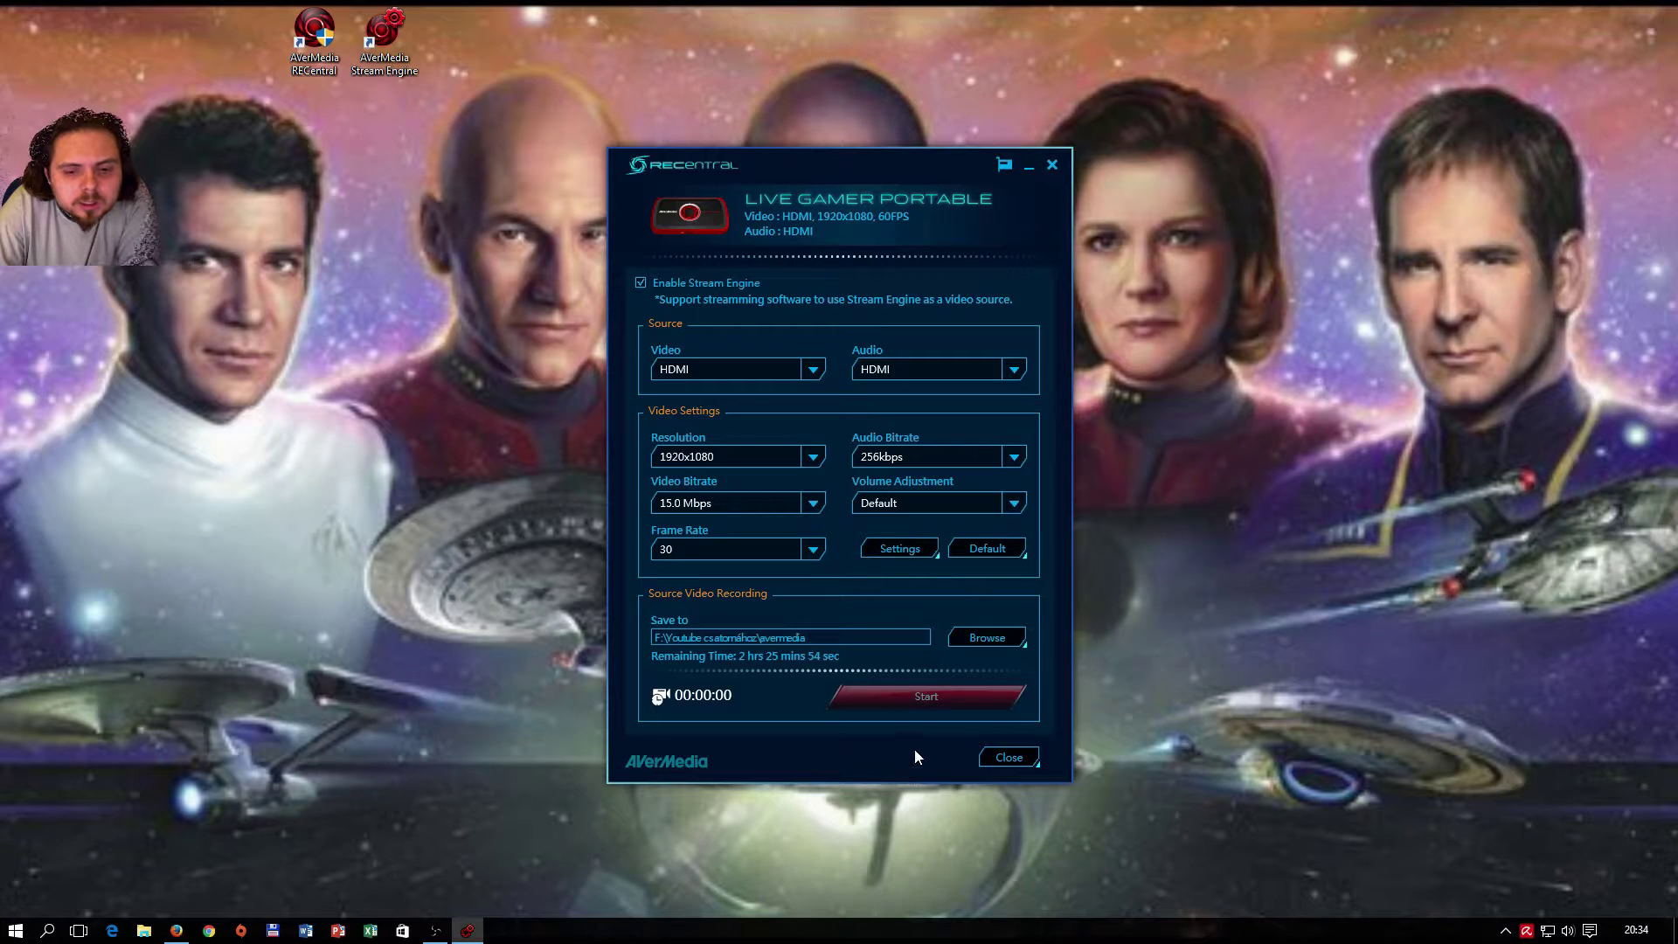
pyautogui.click(983, 758)
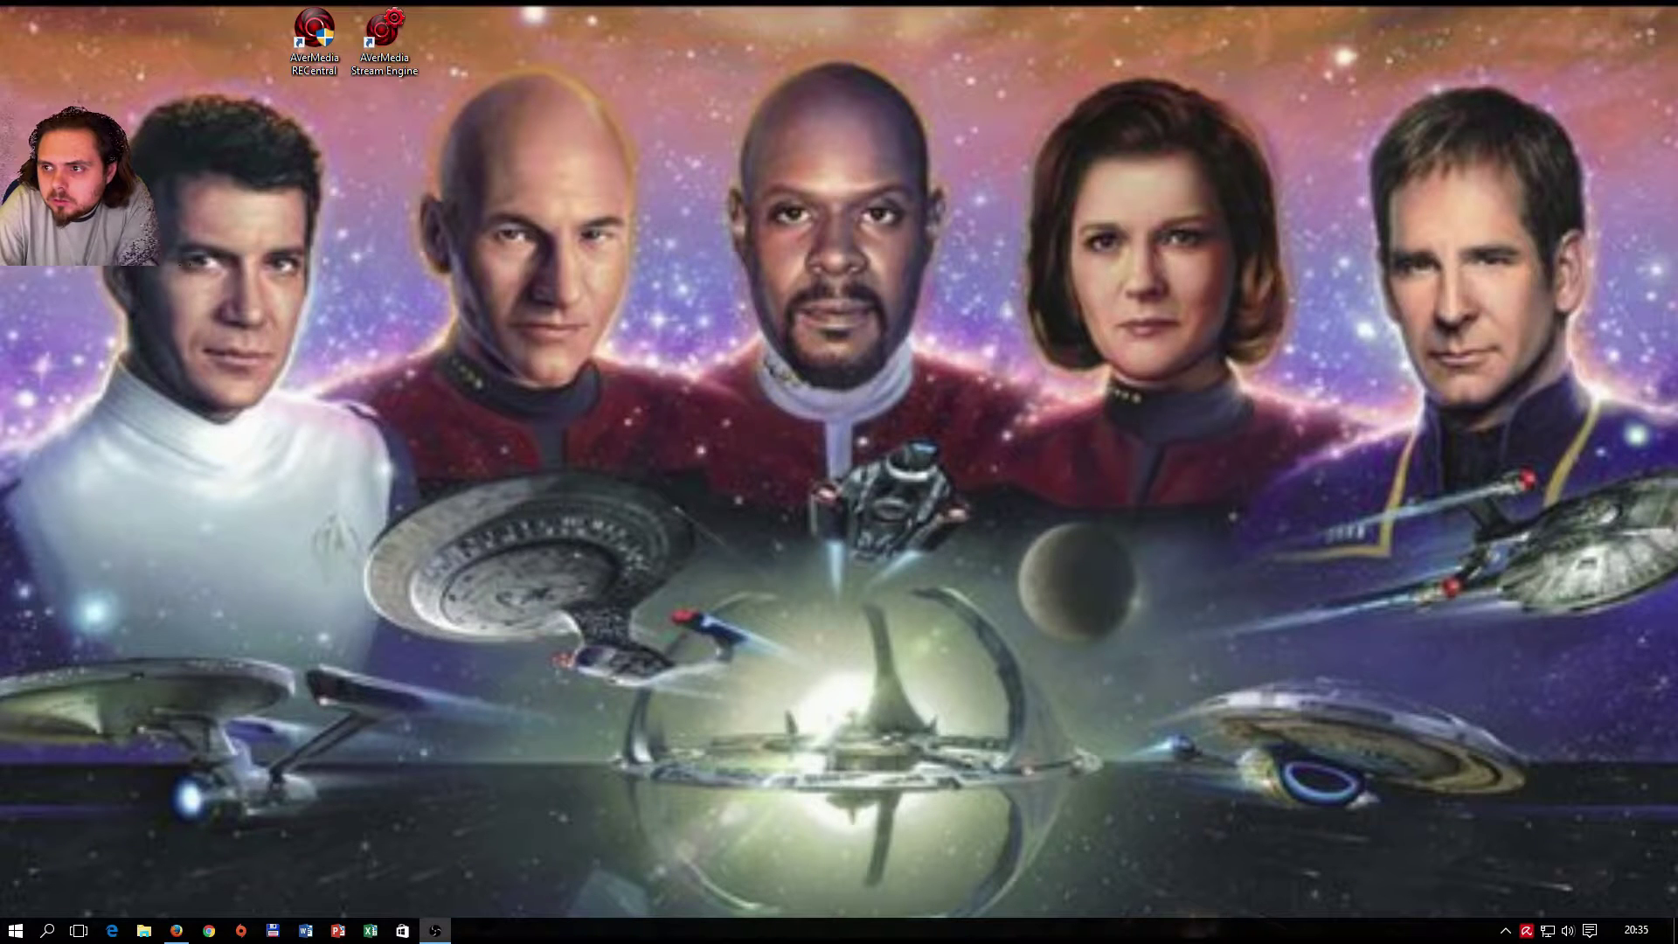
# Launch AVerMedia RECentral with permission to make changes, view its live capture preview, and close it
pyautogui.doubleClick(315, 35)
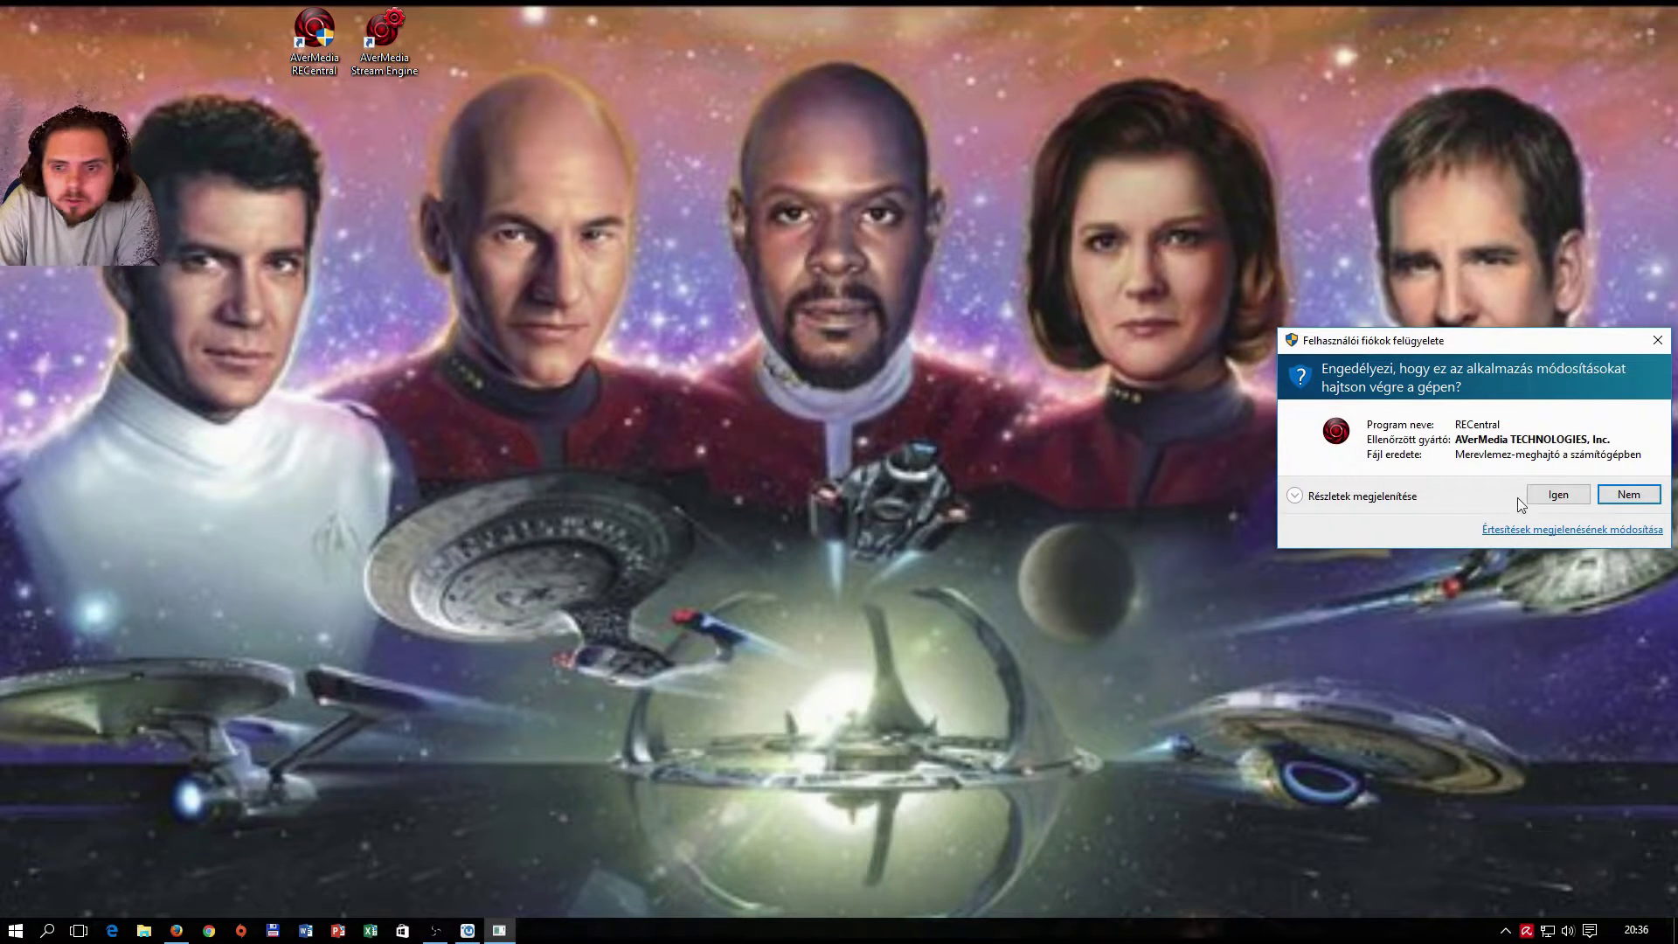
pyautogui.click(1561, 495)
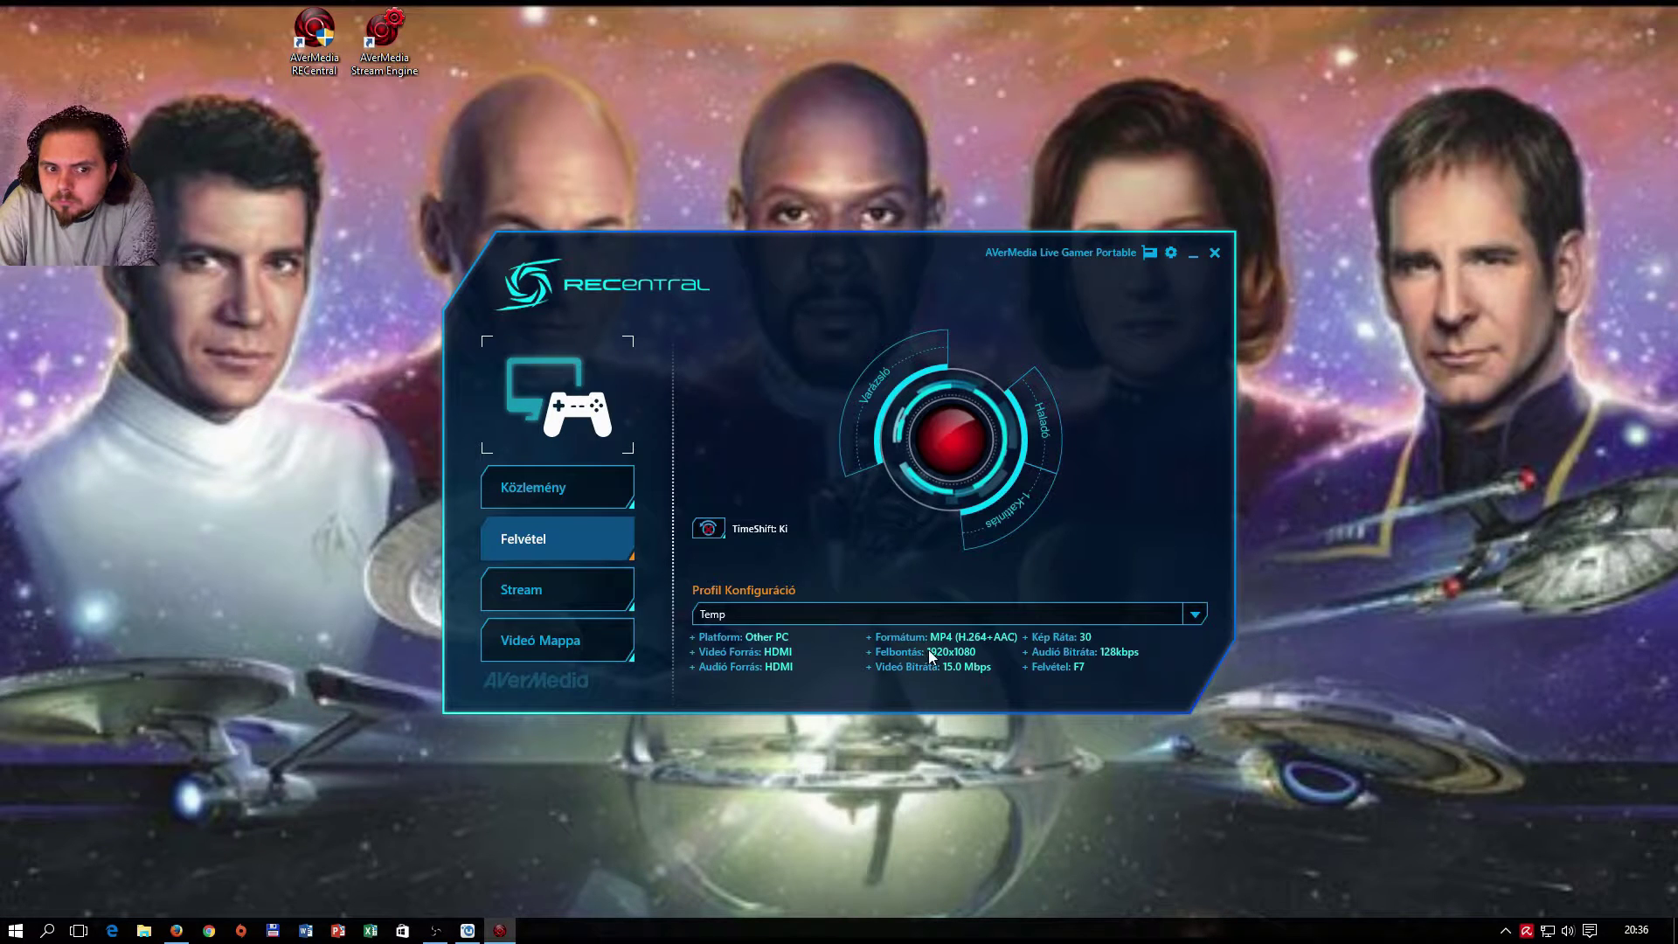
pyautogui.click(951, 442)
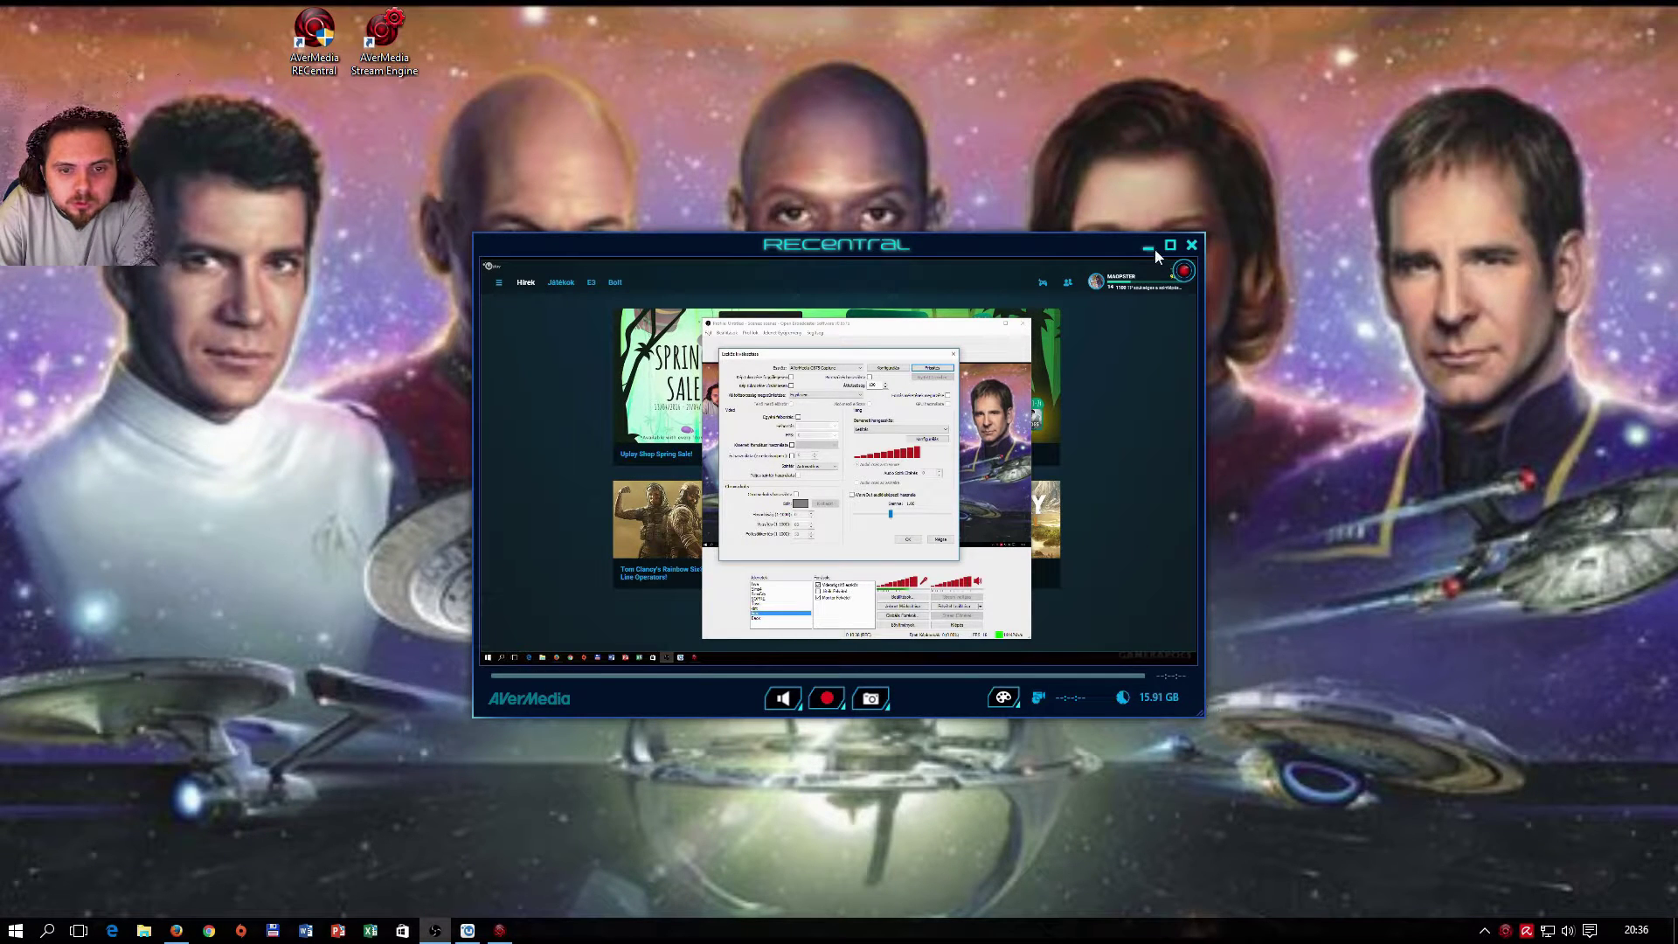
pyautogui.click(1191, 245)
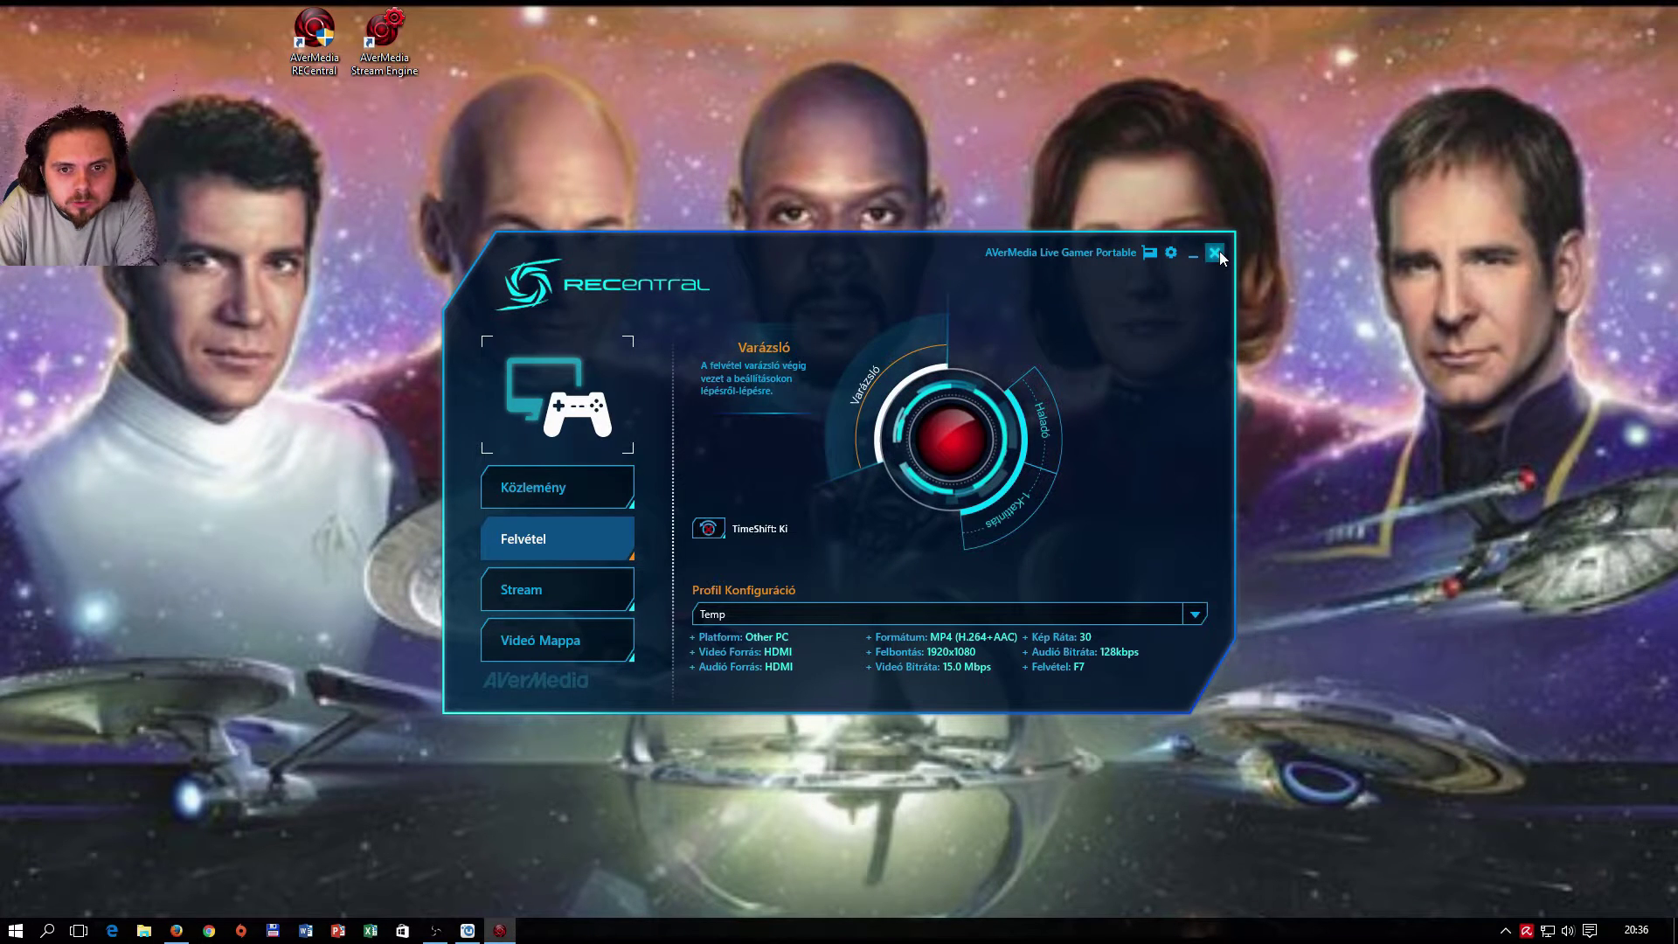
pyautogui.click(1215, 252)
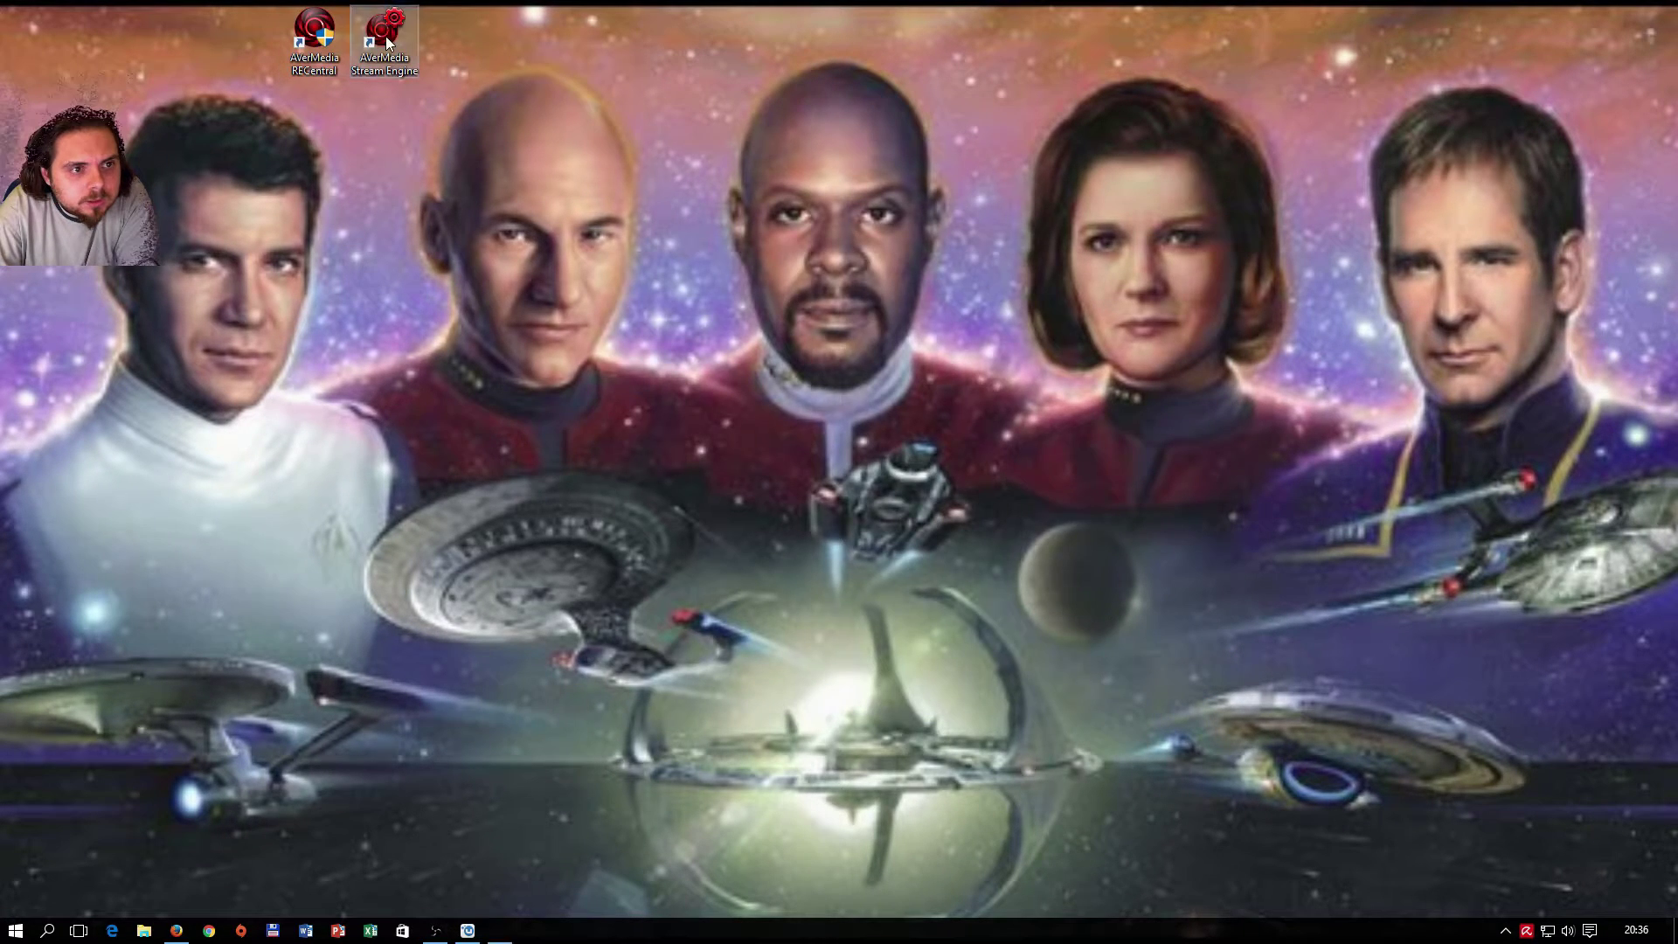
# Open and close Stream Engine, and launch RECentral again with permission to make changes
pyautogui.doubleClick(389, 42)
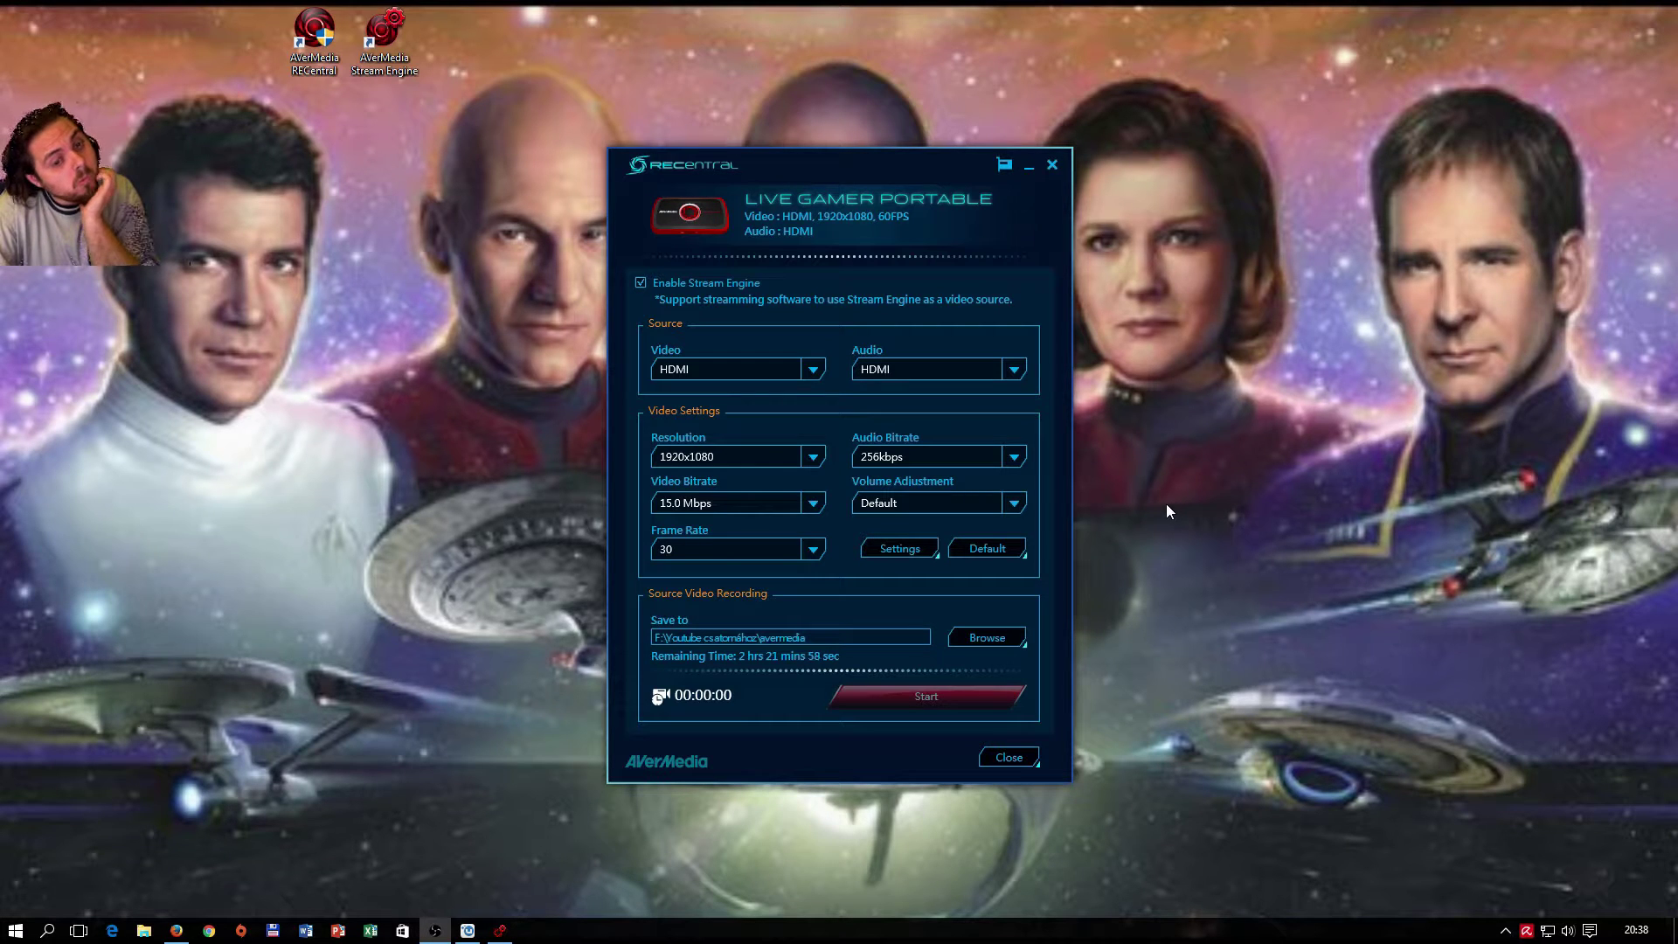
pyautogui.click(1057, 171)
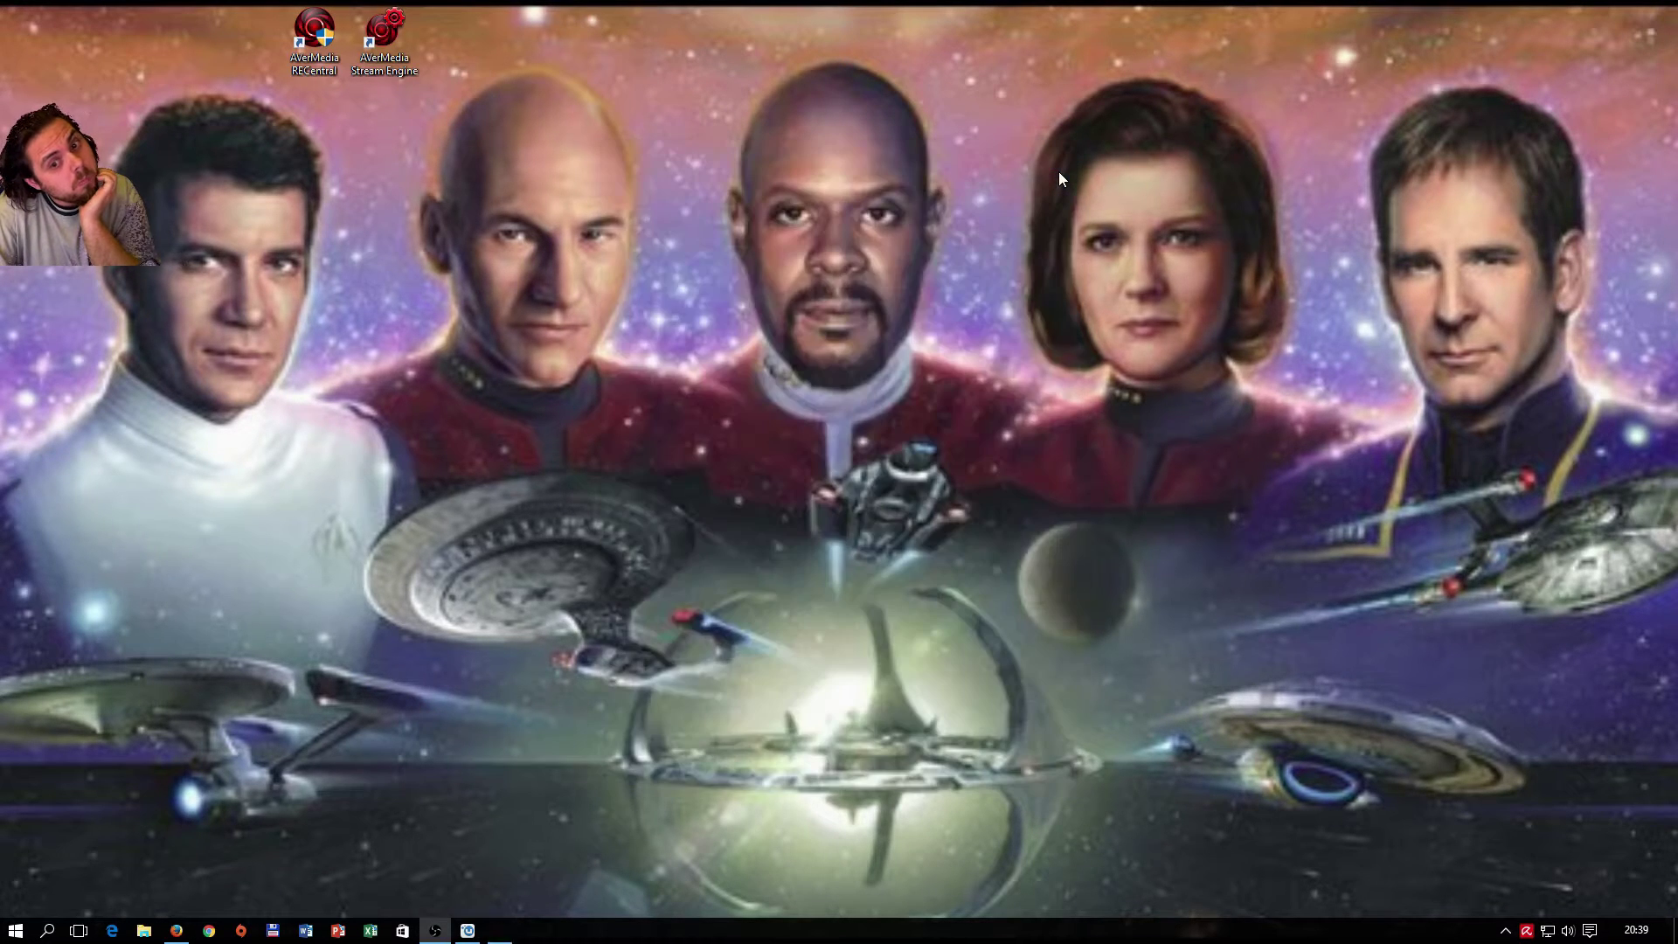
pyautogui.doubleClick(337, 53)
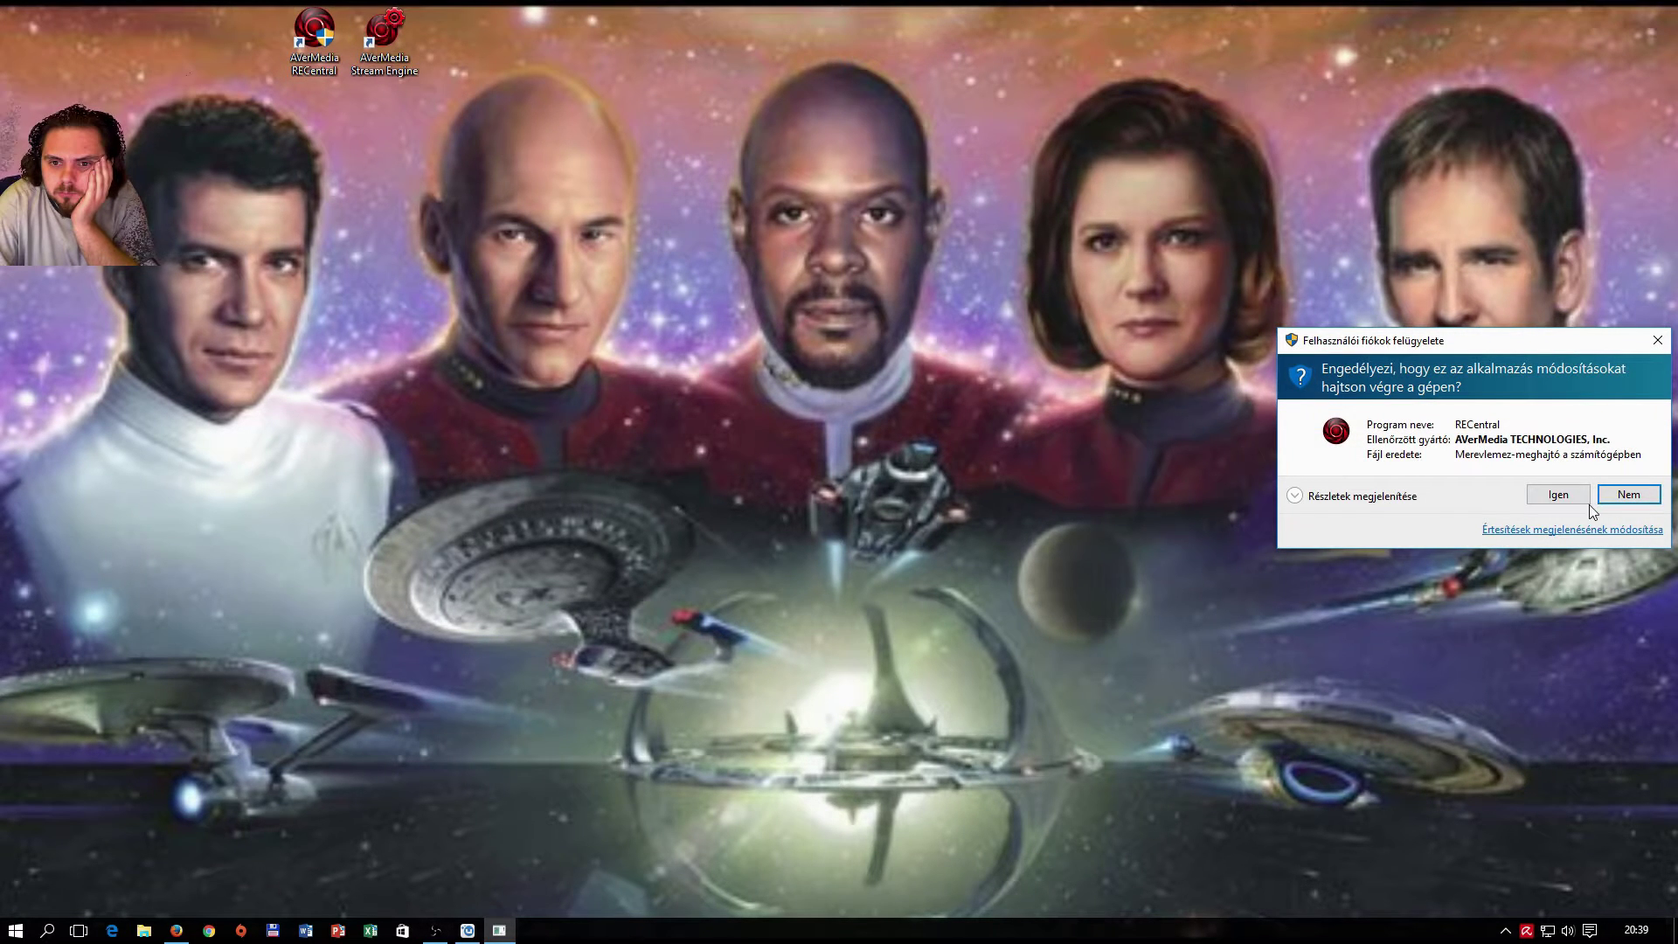
pyautogui.click(1554, 496)
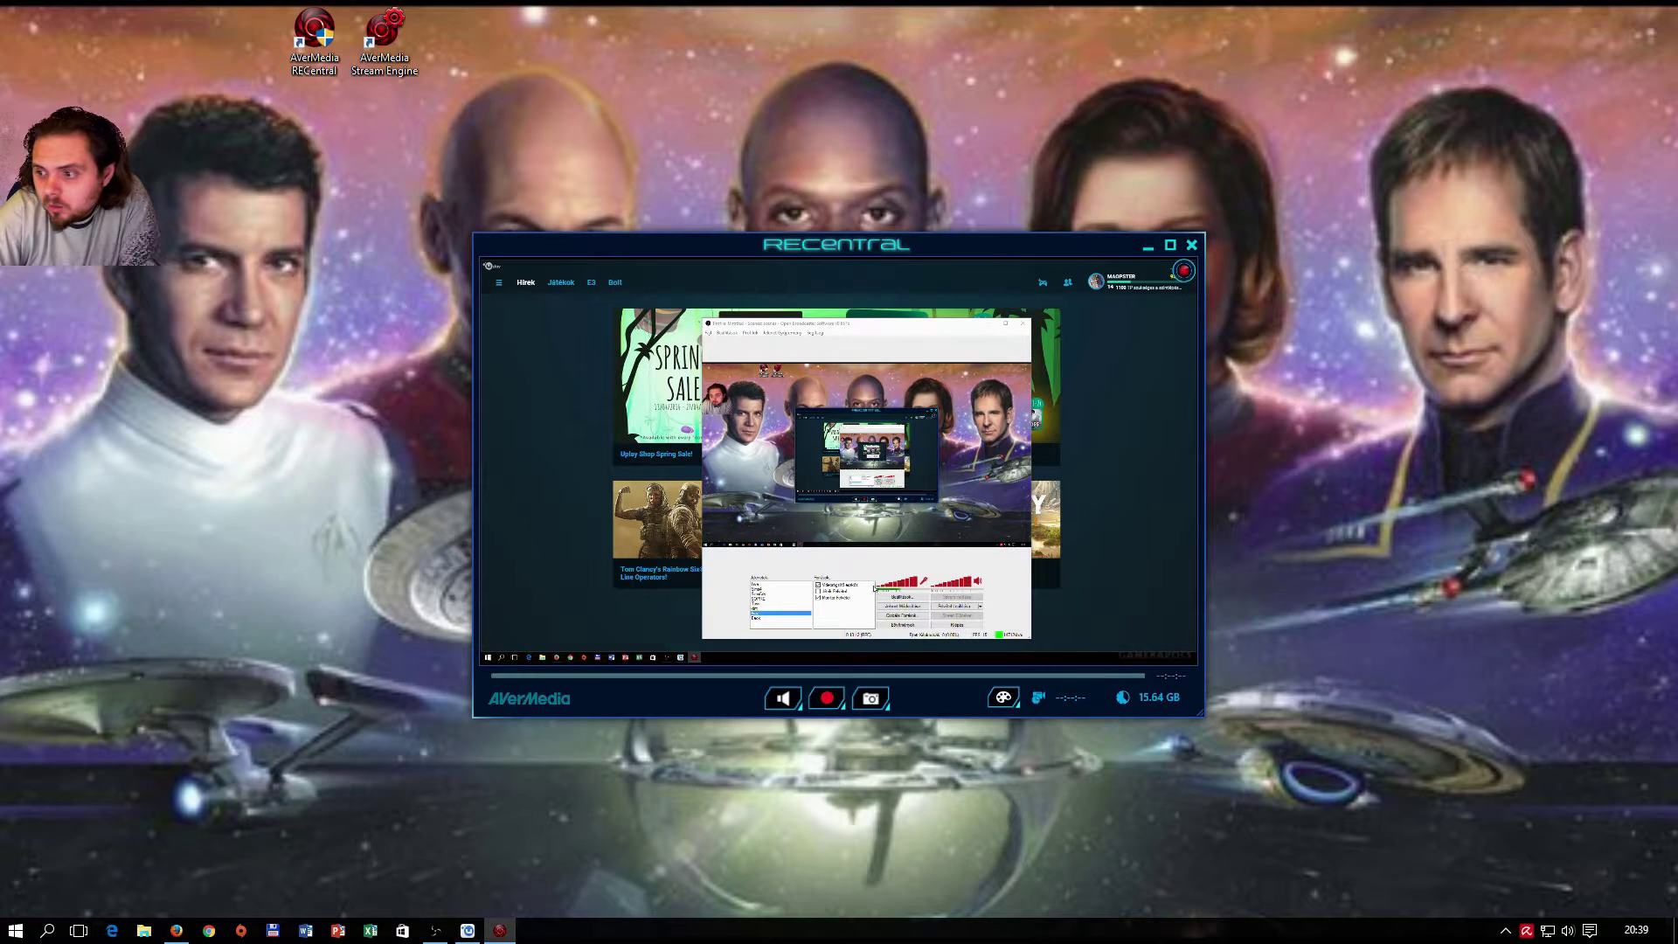
# Switch to Open Broadcaster Software and try to add a new video capture device source while RECentral is running
pyautogui.hotkey('alt', 'Tab')
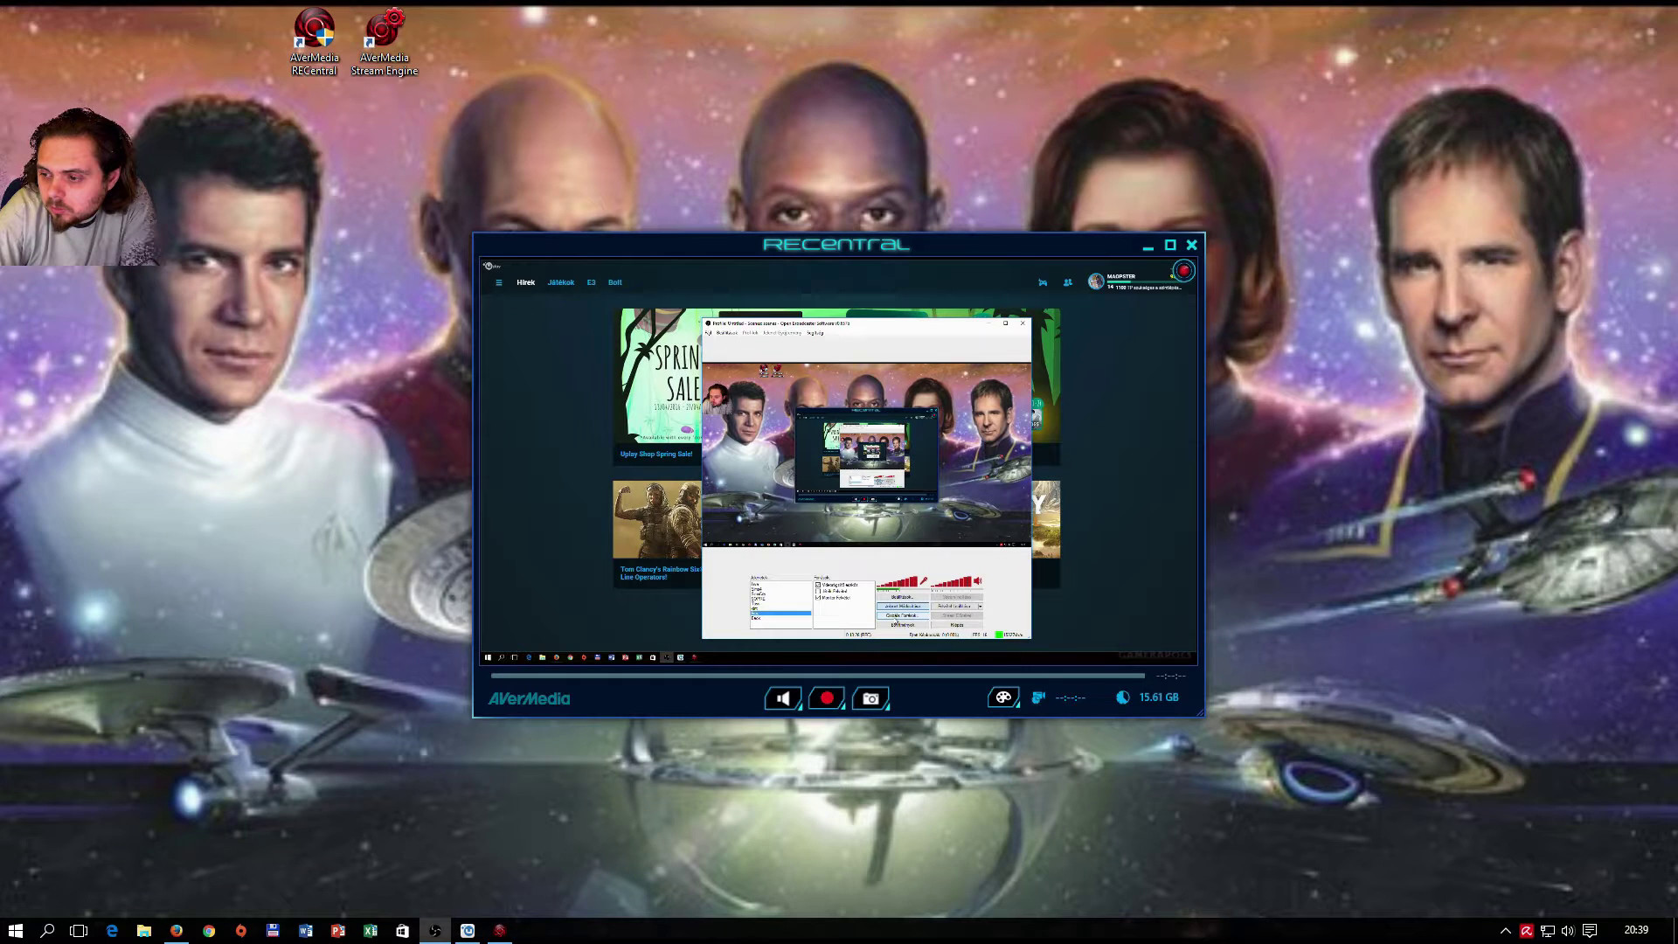
pyautogui.rightClick(825, 598)
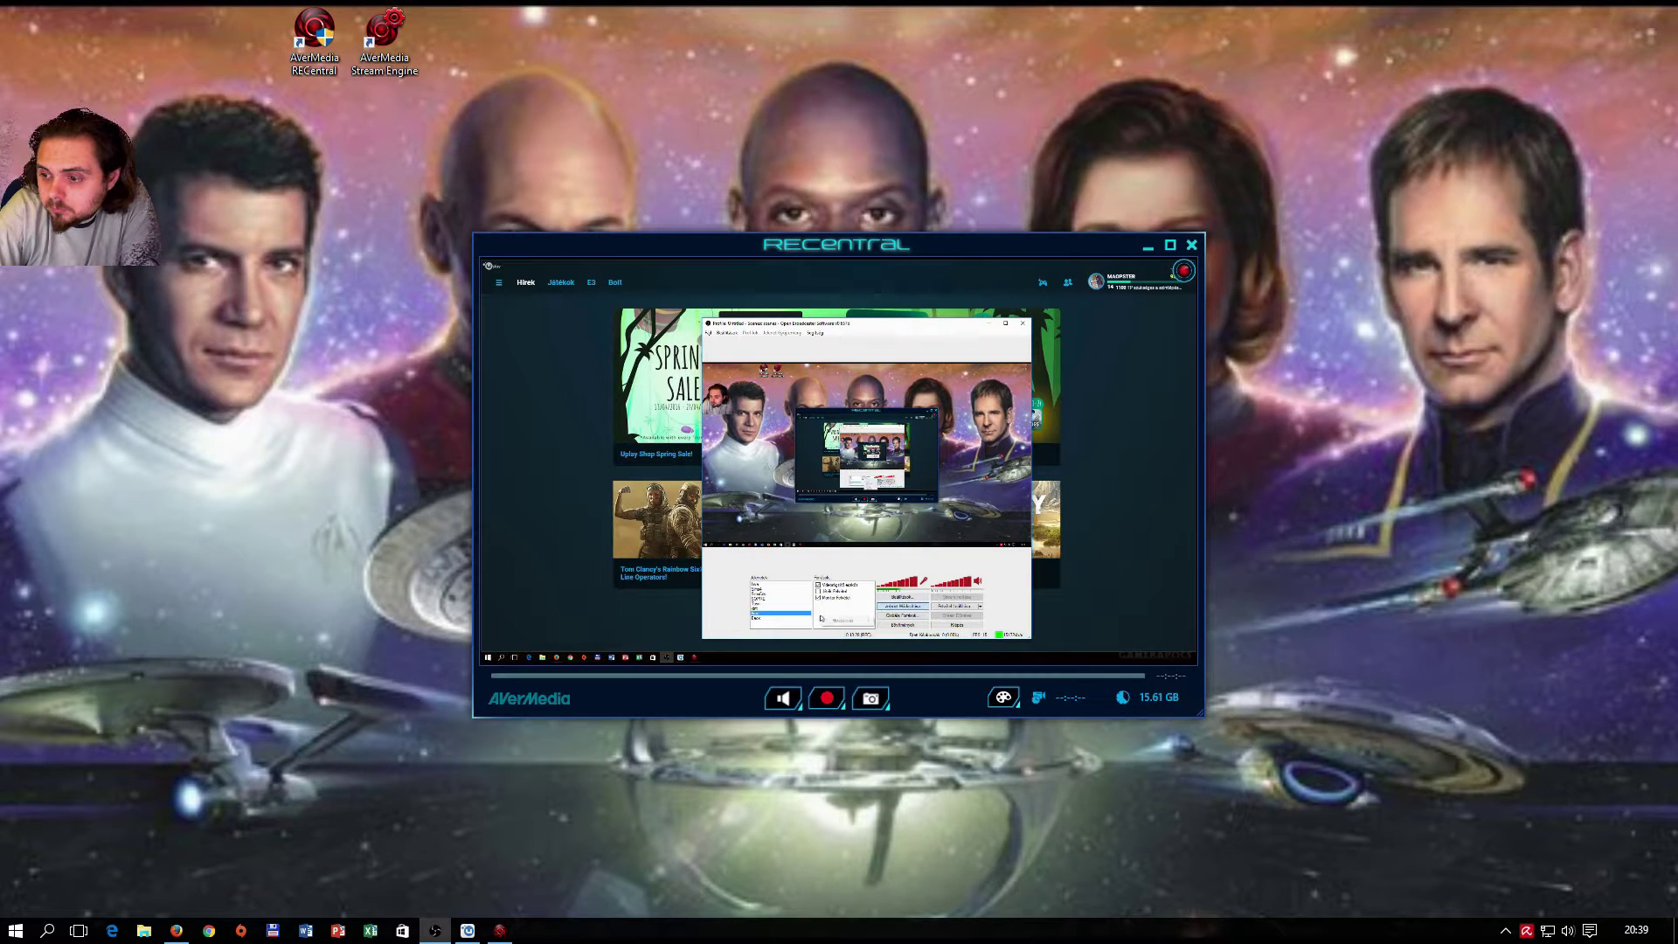
pyautogui.moveTo(828, 621)
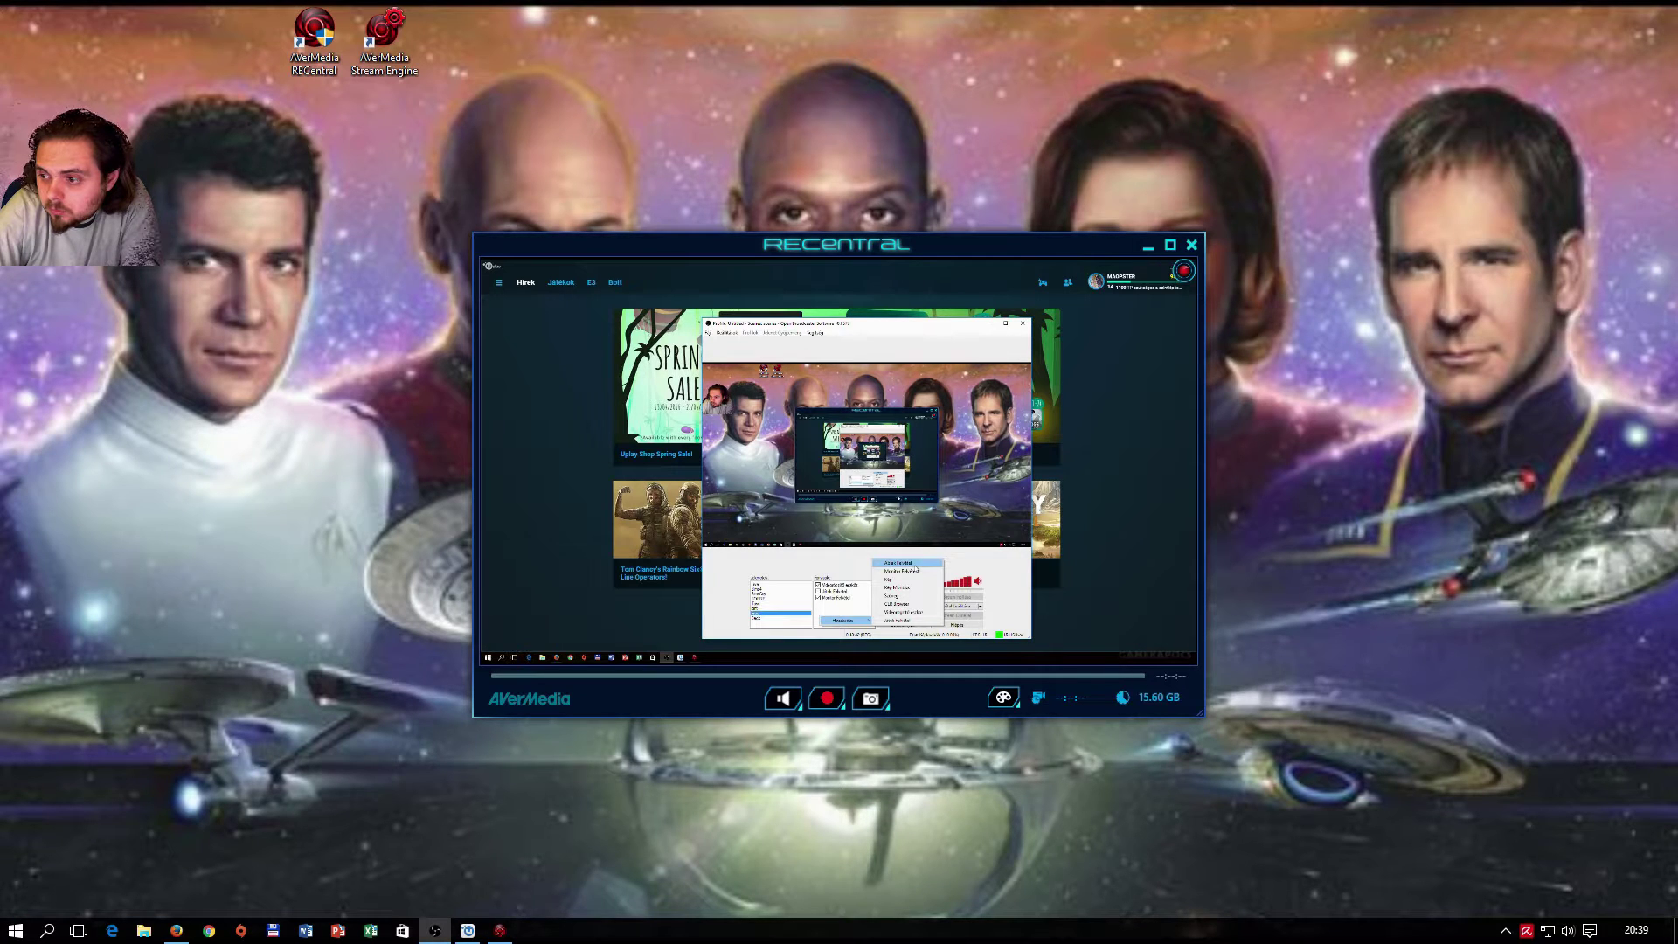
pyautogui.click(909, 612)
pyautogui.click(860, 468)
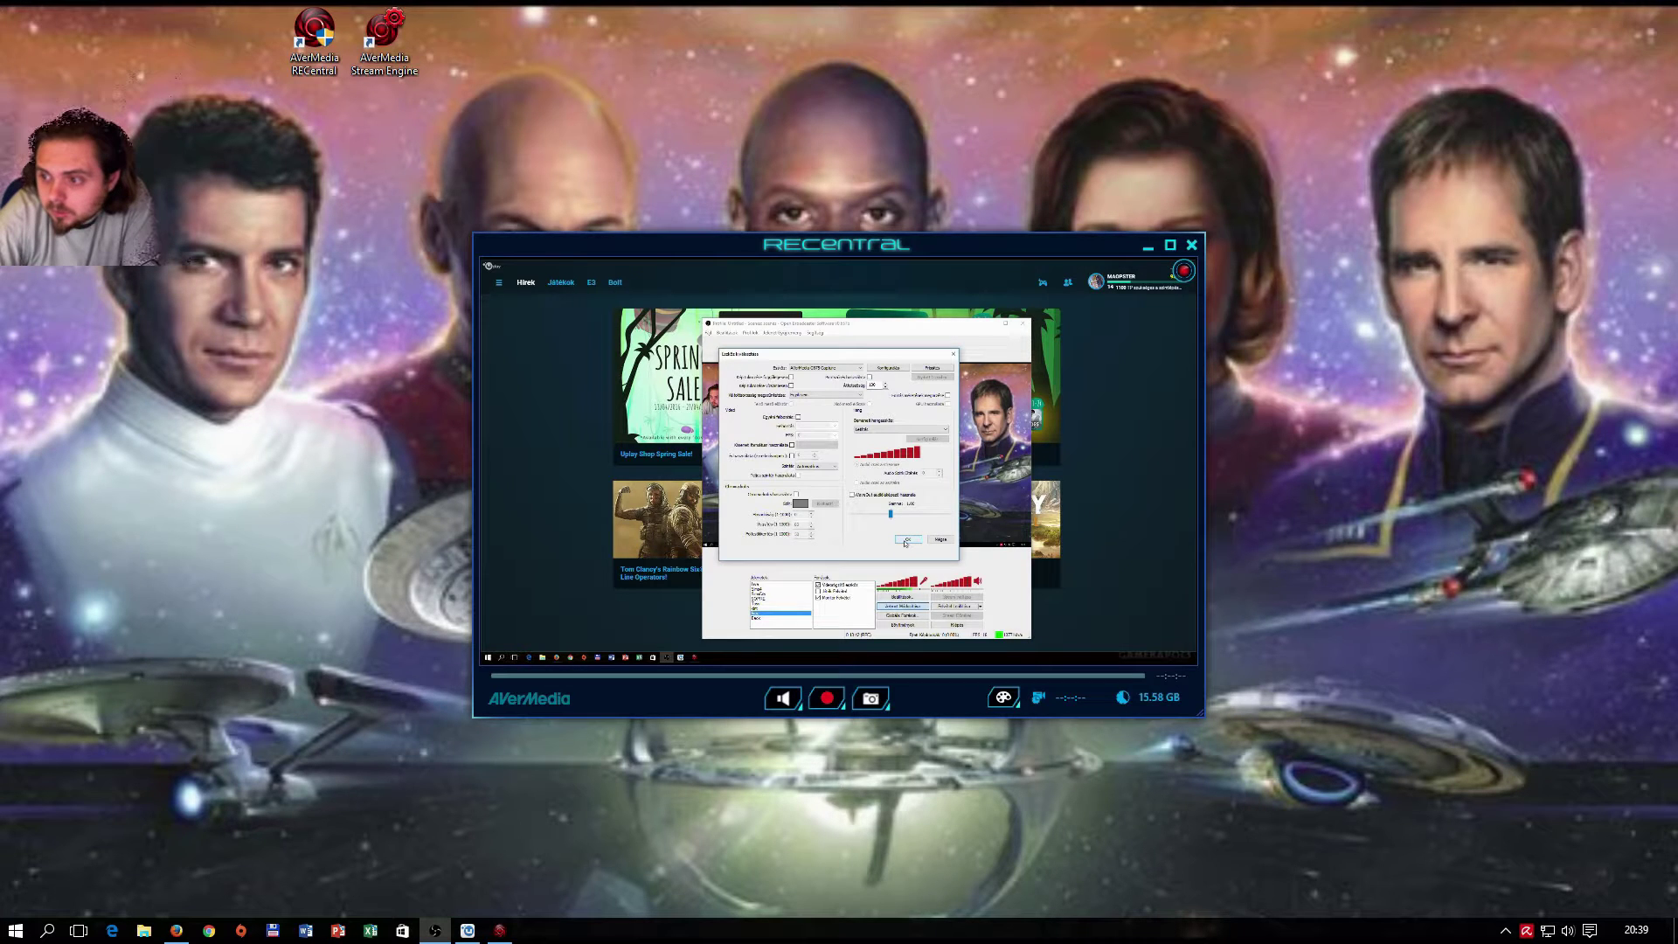
pyautogui.click(906, 539)
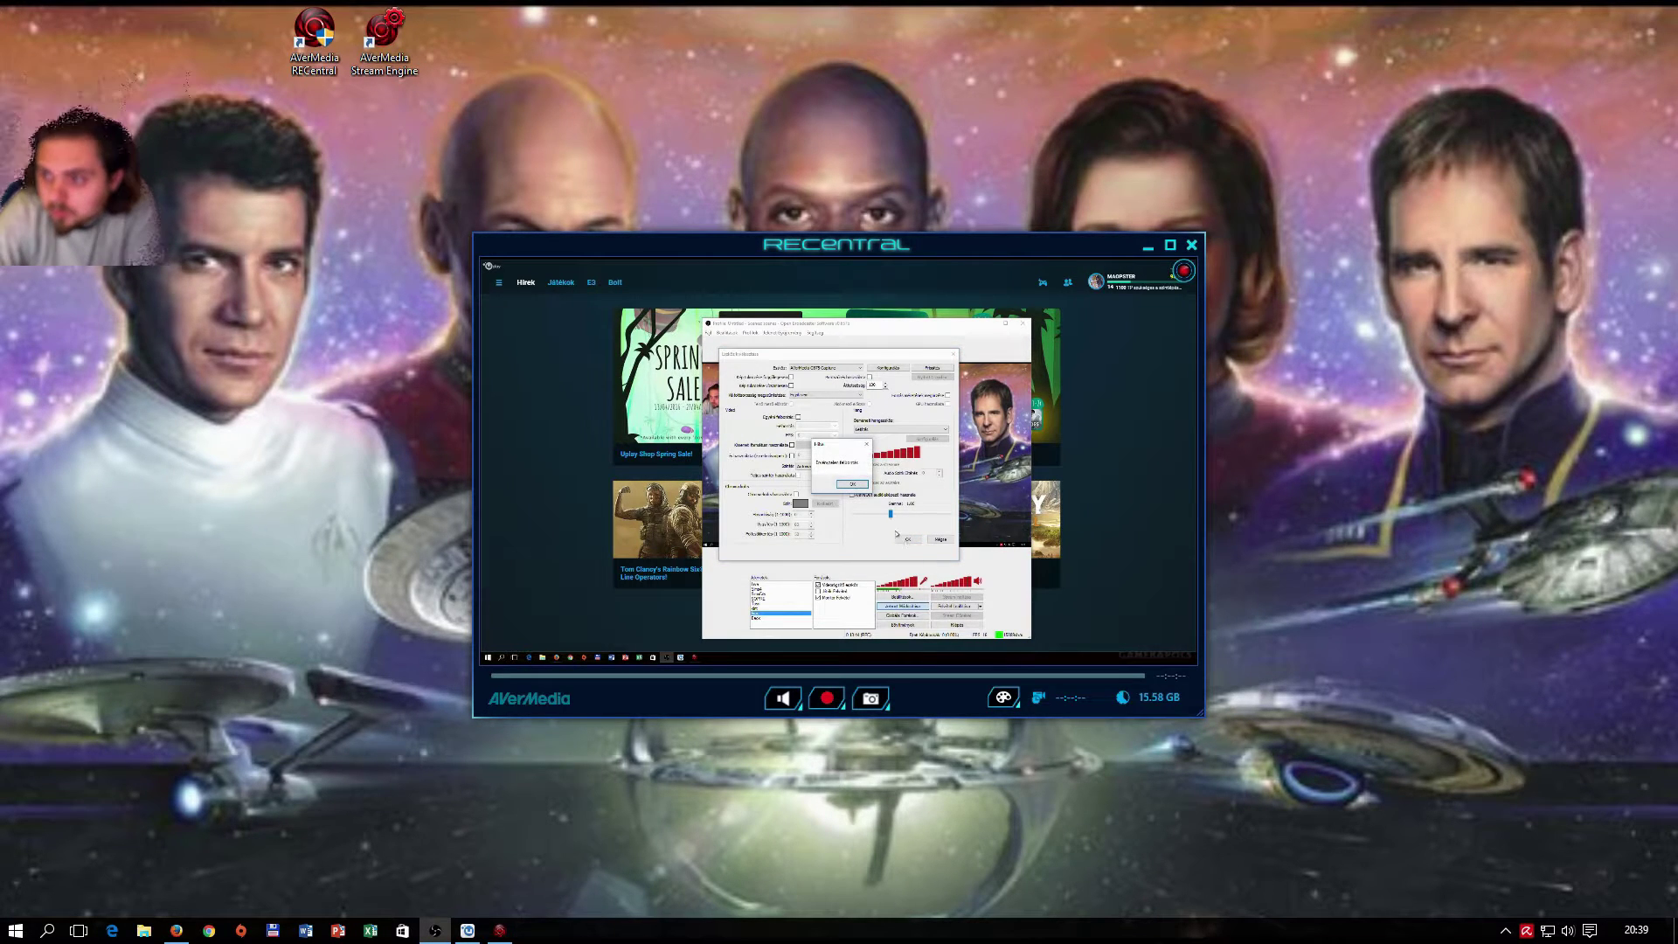
pyautogui.click(852, 483)
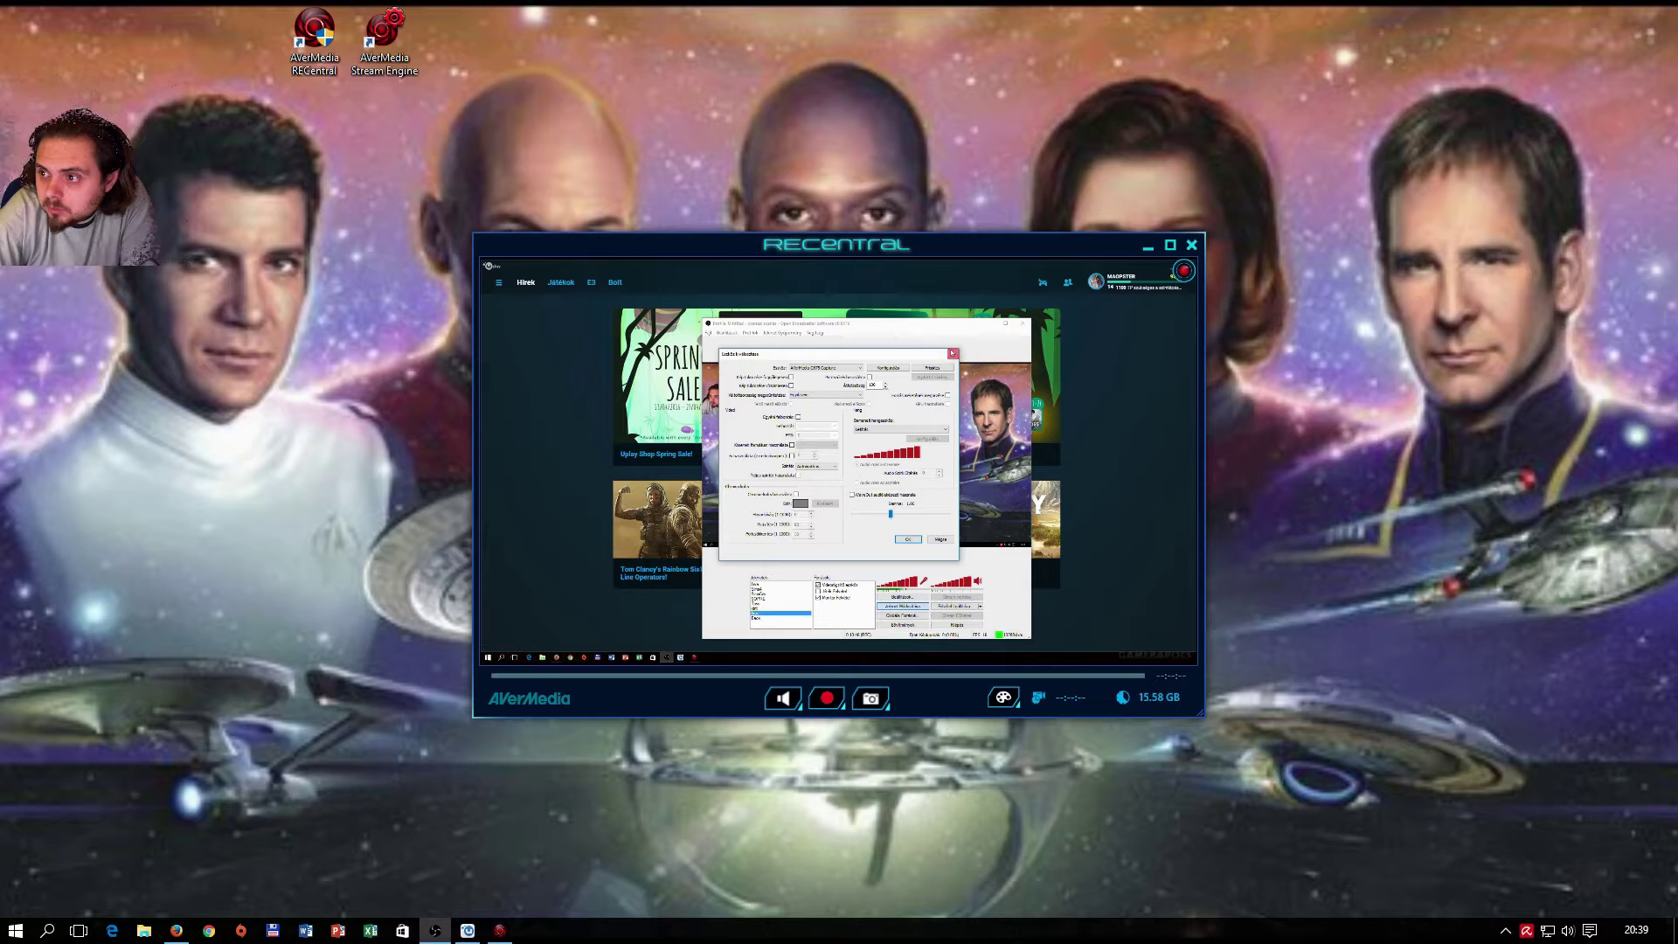
pyautogui.click(953, 353)
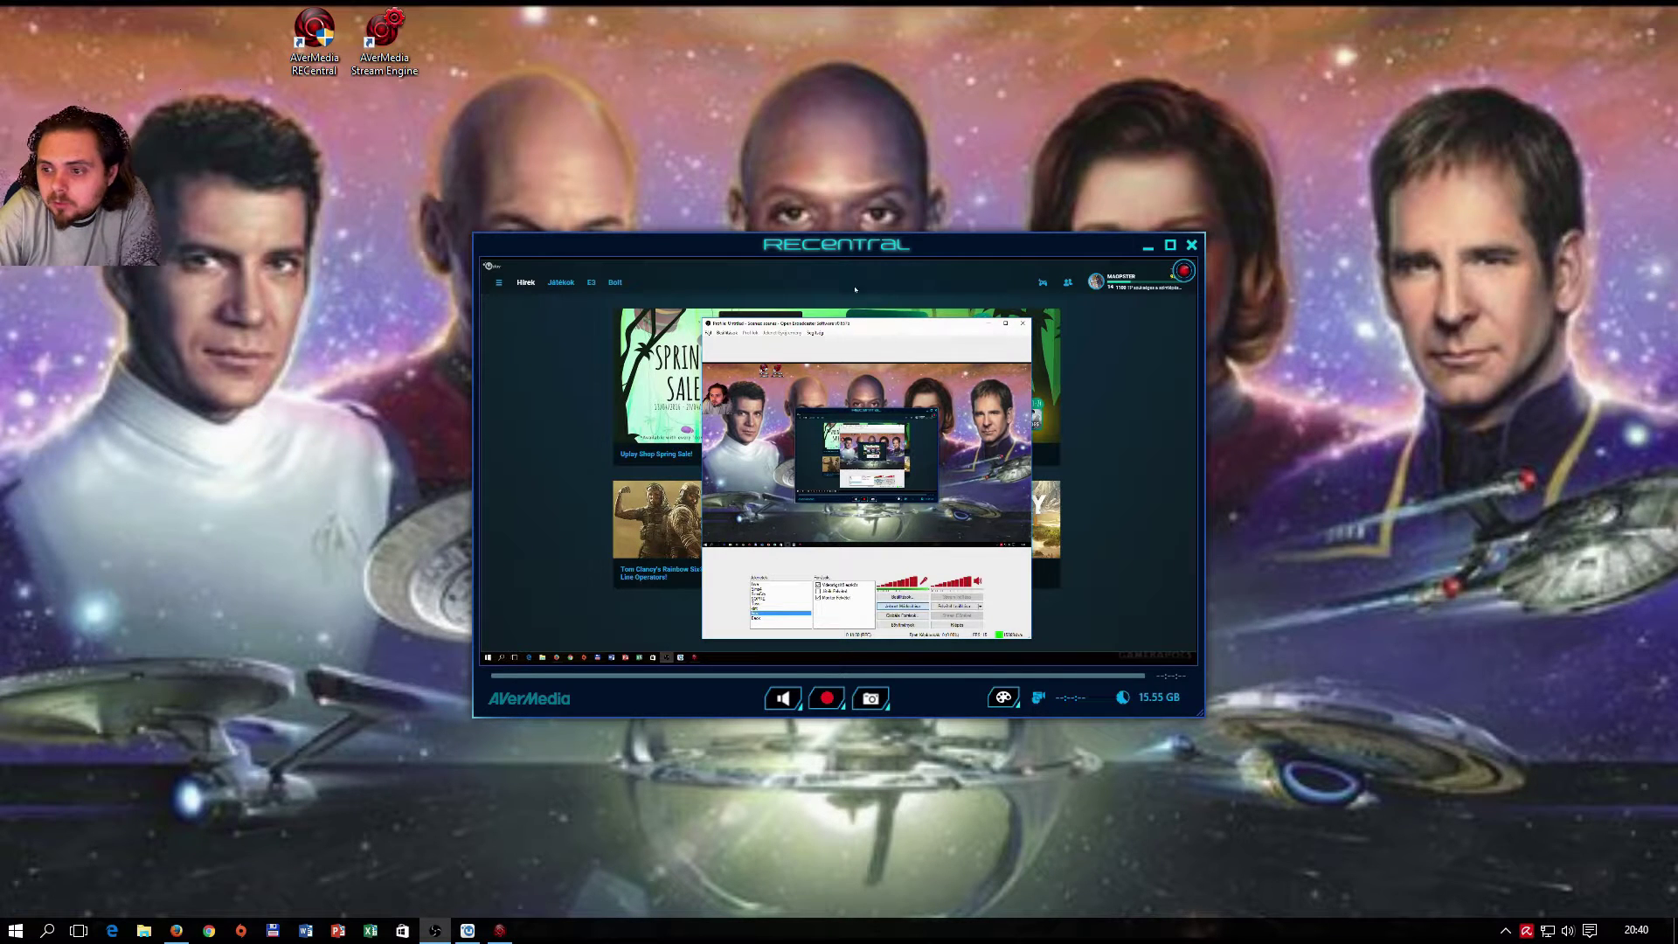
# Bring up the Stream Engine window and place it beside the Open Broadcaster Software window
pyautogui.moveTo(852, 326); pyautogui.dragTo(832, 298)
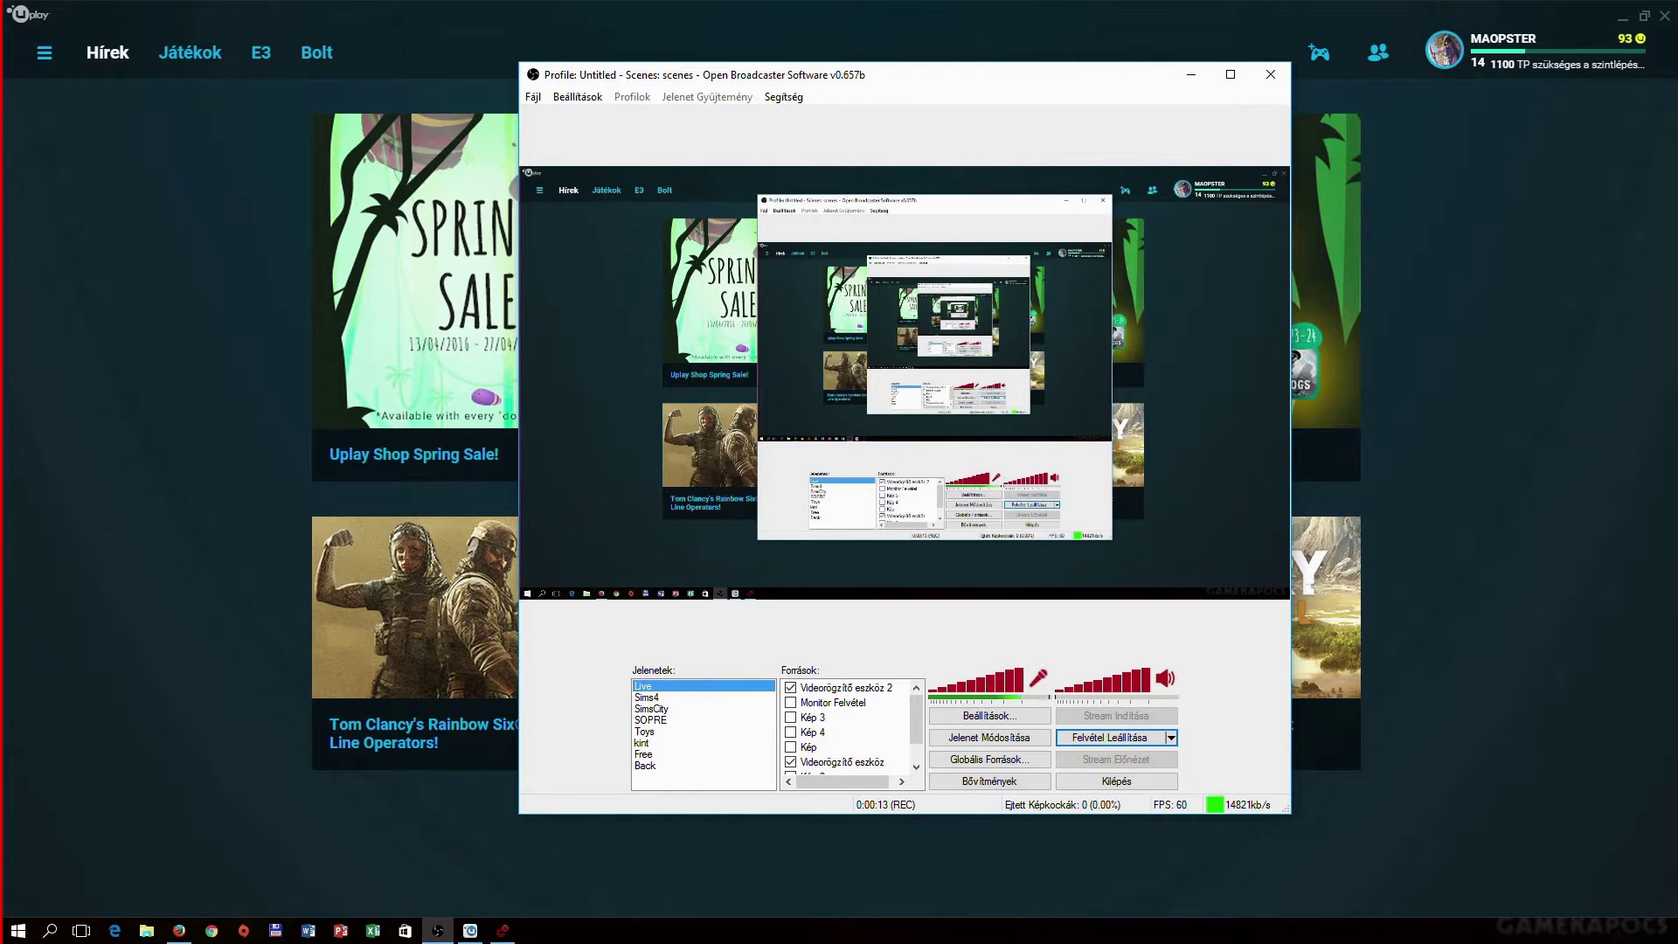
pyautogui.click(503, 930)
pyautogui.moveTo(305, 71); pyautogui.dragTo(311, 76)
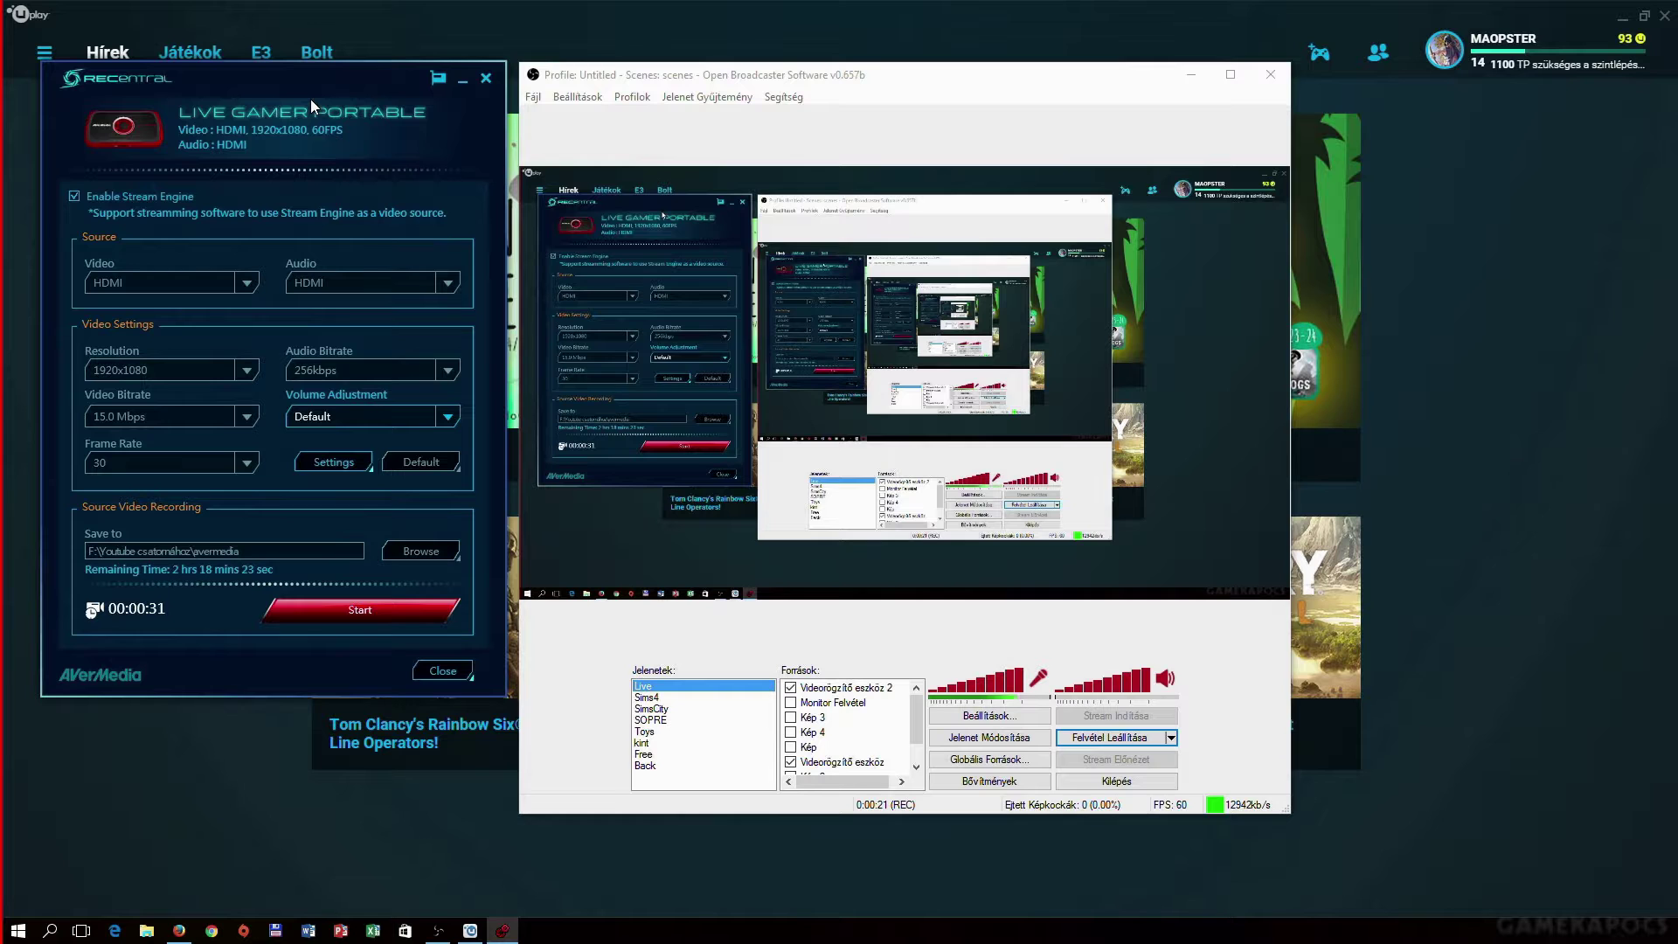
pyautogui.moveTo(333, 77)
pyautogui.mouseDown()
pyautogui.moveTo(257, 103)
pyautogui.moveTo(318, 102)
pyautogui.moveTo(320, 86)
pyautogui.mouseUp()
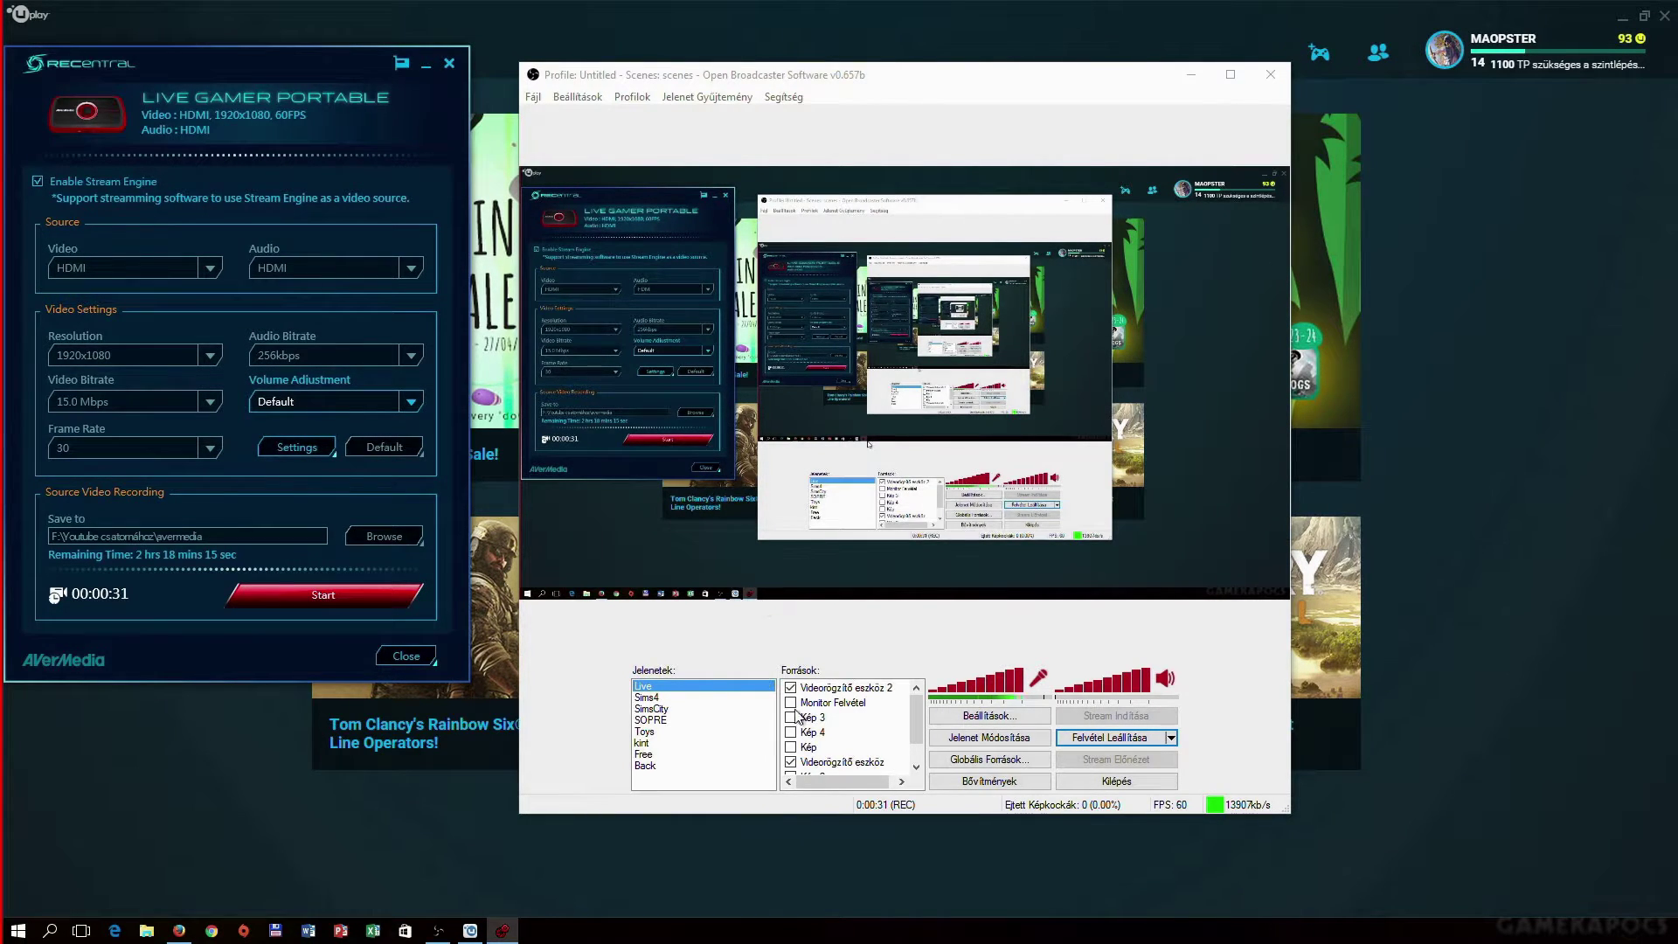
# Review the Live scene's sources and inspect the properties of the Videorögzítő eszköz 2 source
pyautogui.click(914, 757)
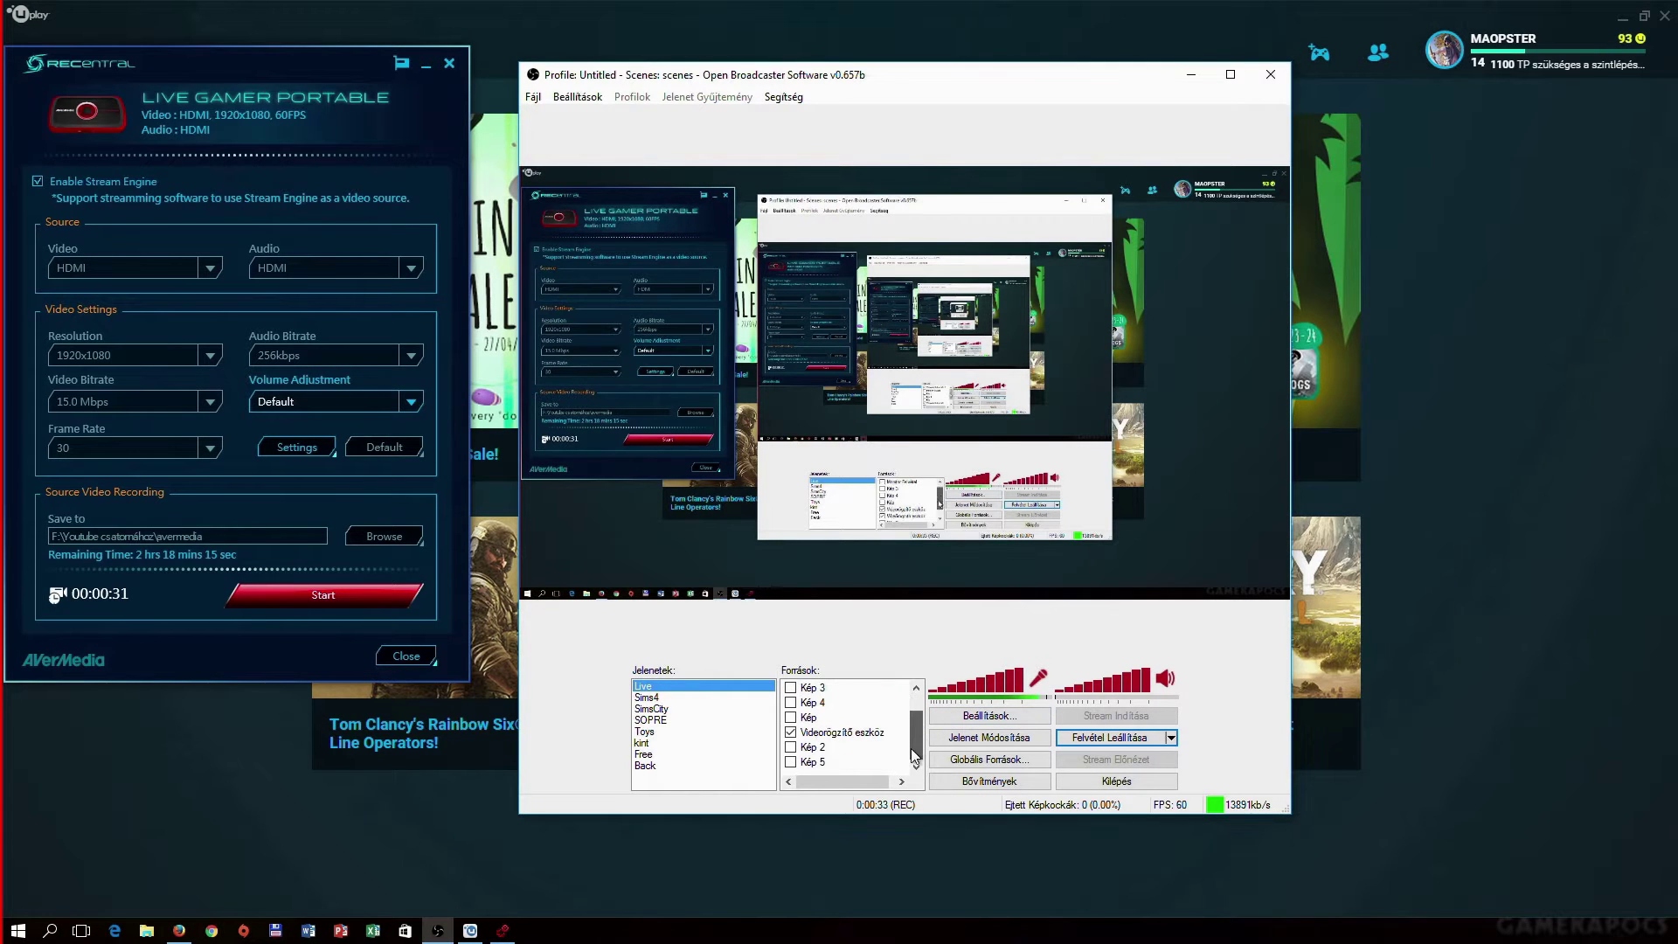
pyautogui.moveTo(915, 757); pyautogui.dragTo(909, 737)
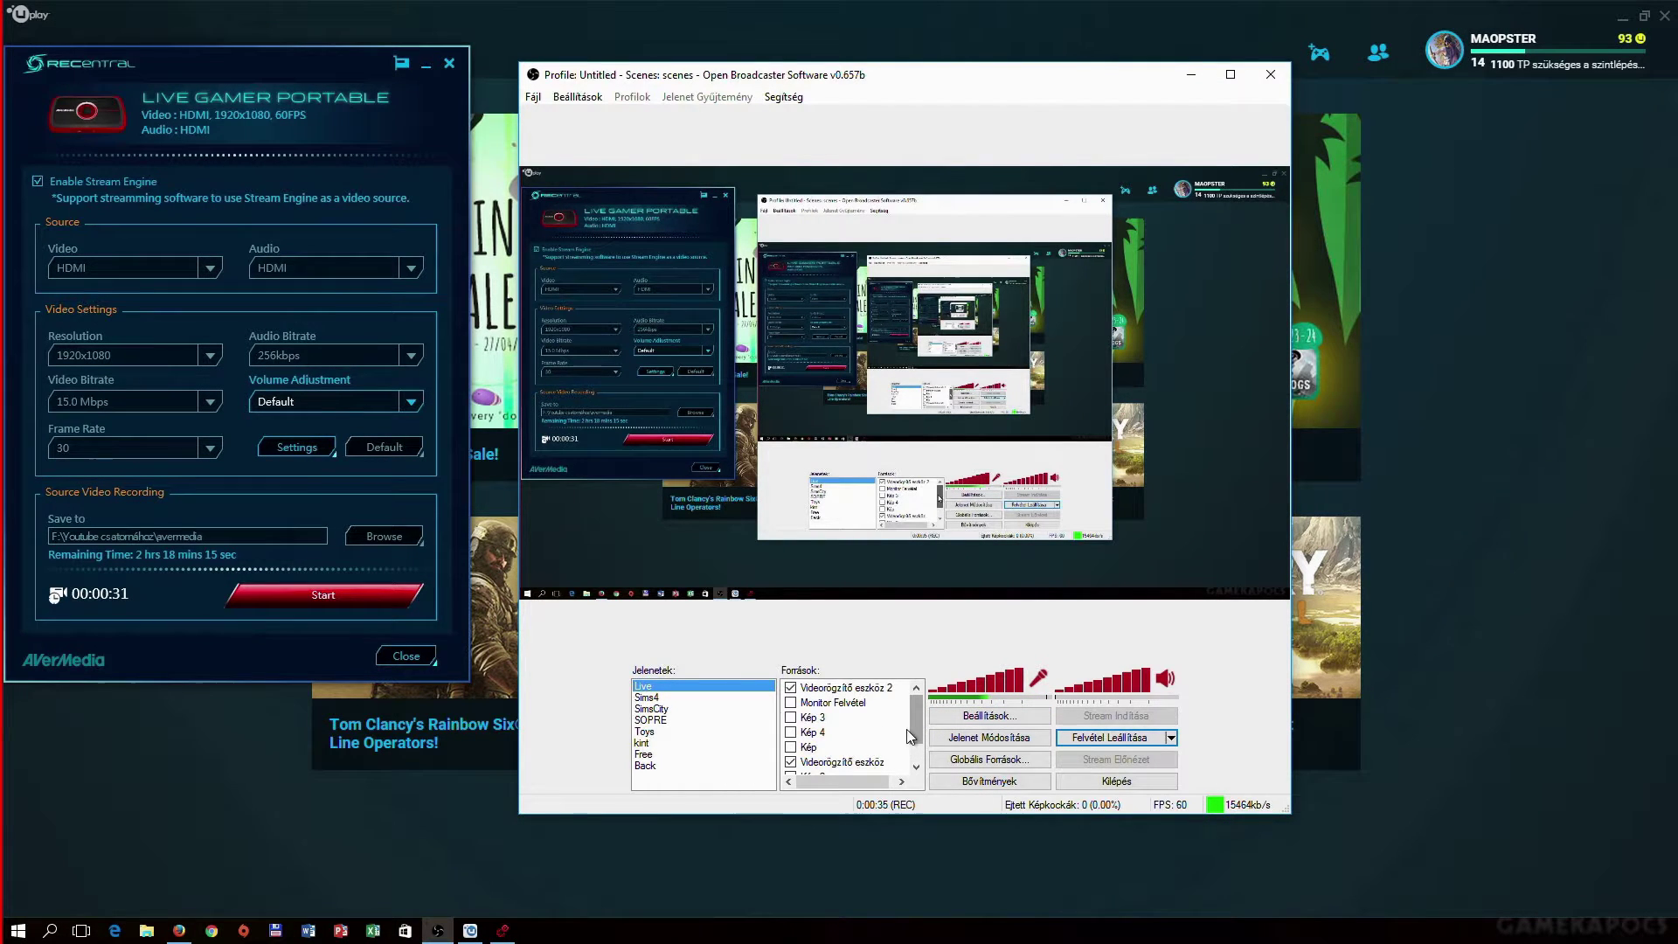
pyautogui.rightClick(867, 688)
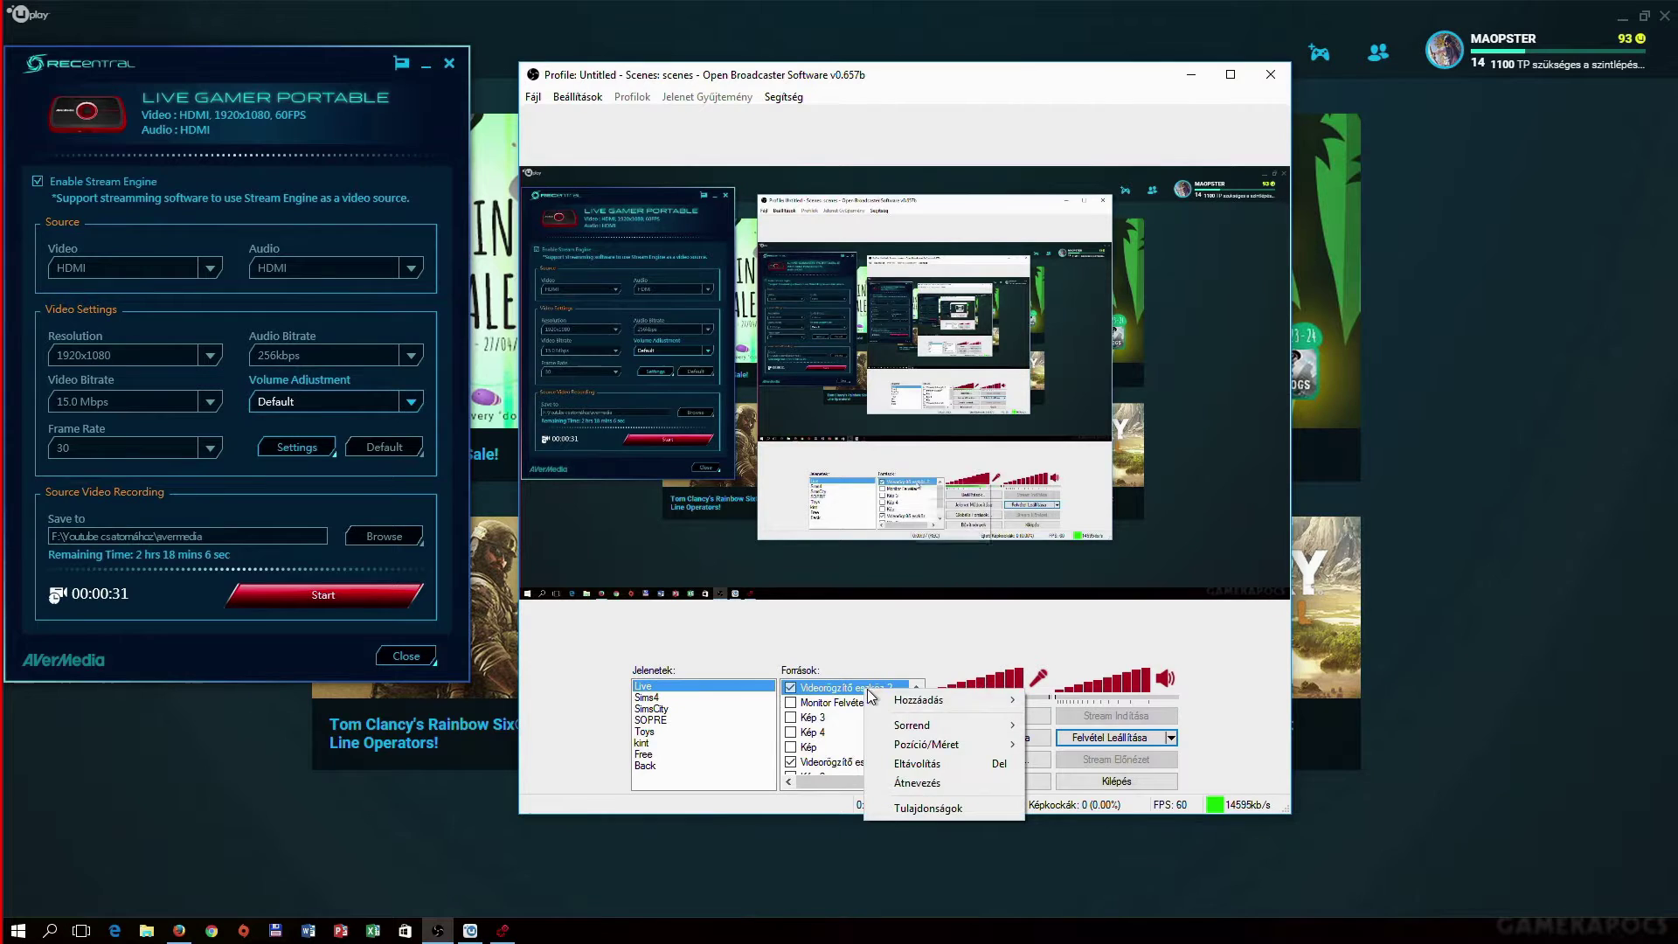
pyautogui.click(927, 808)
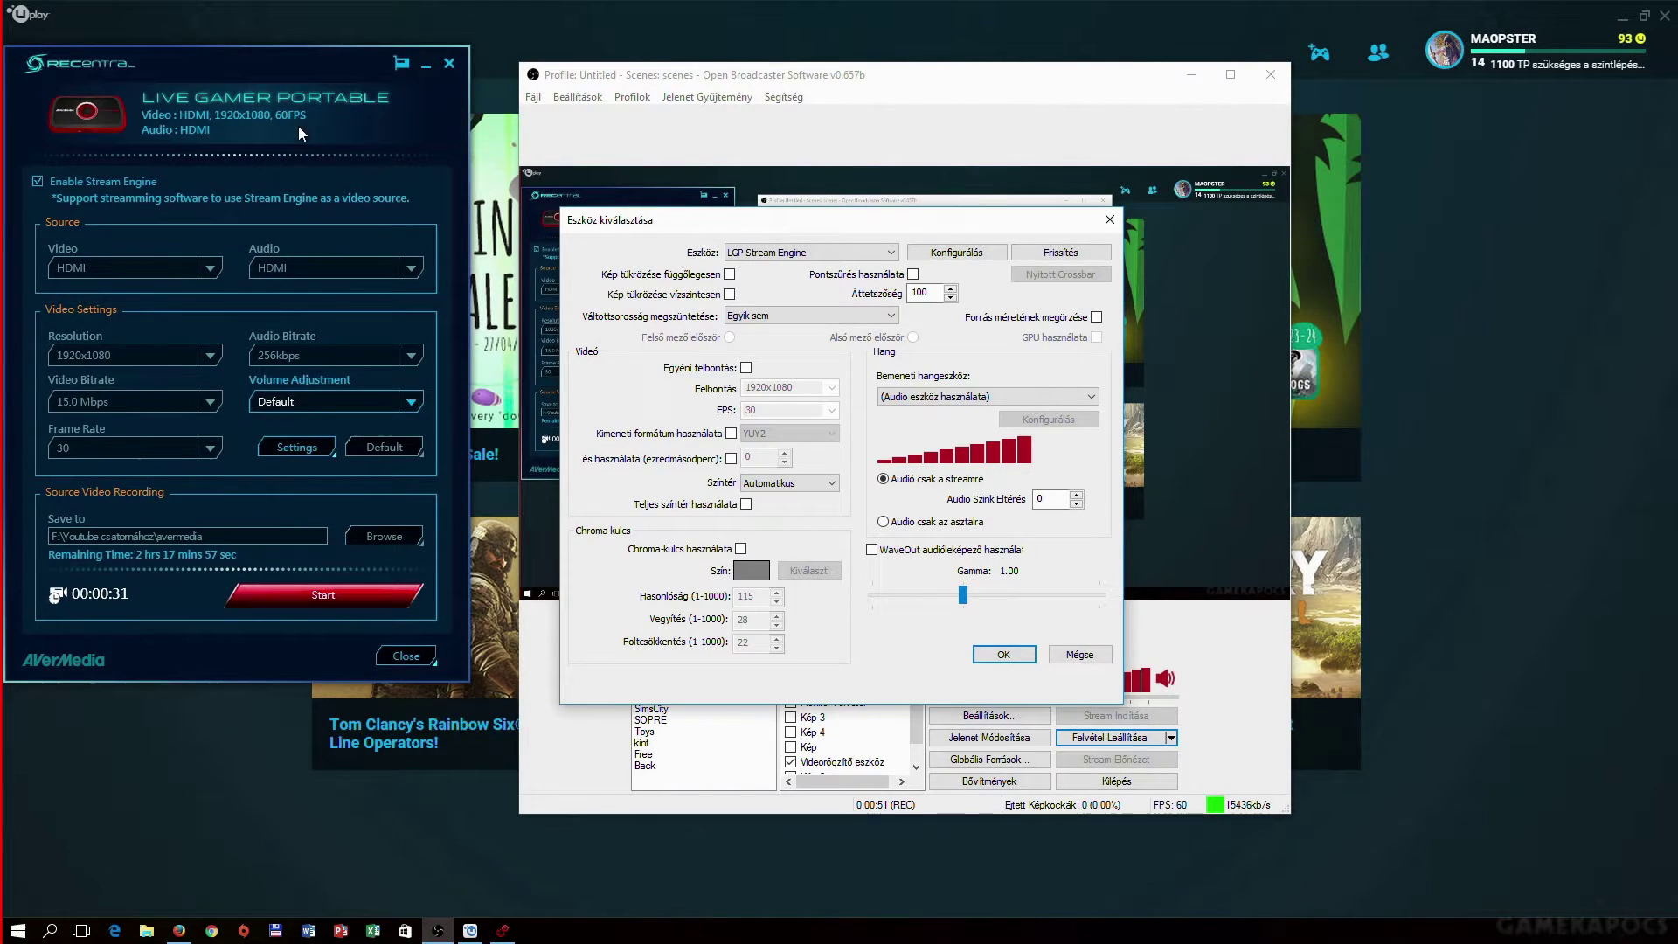
pyautogui.click(1110, 219)
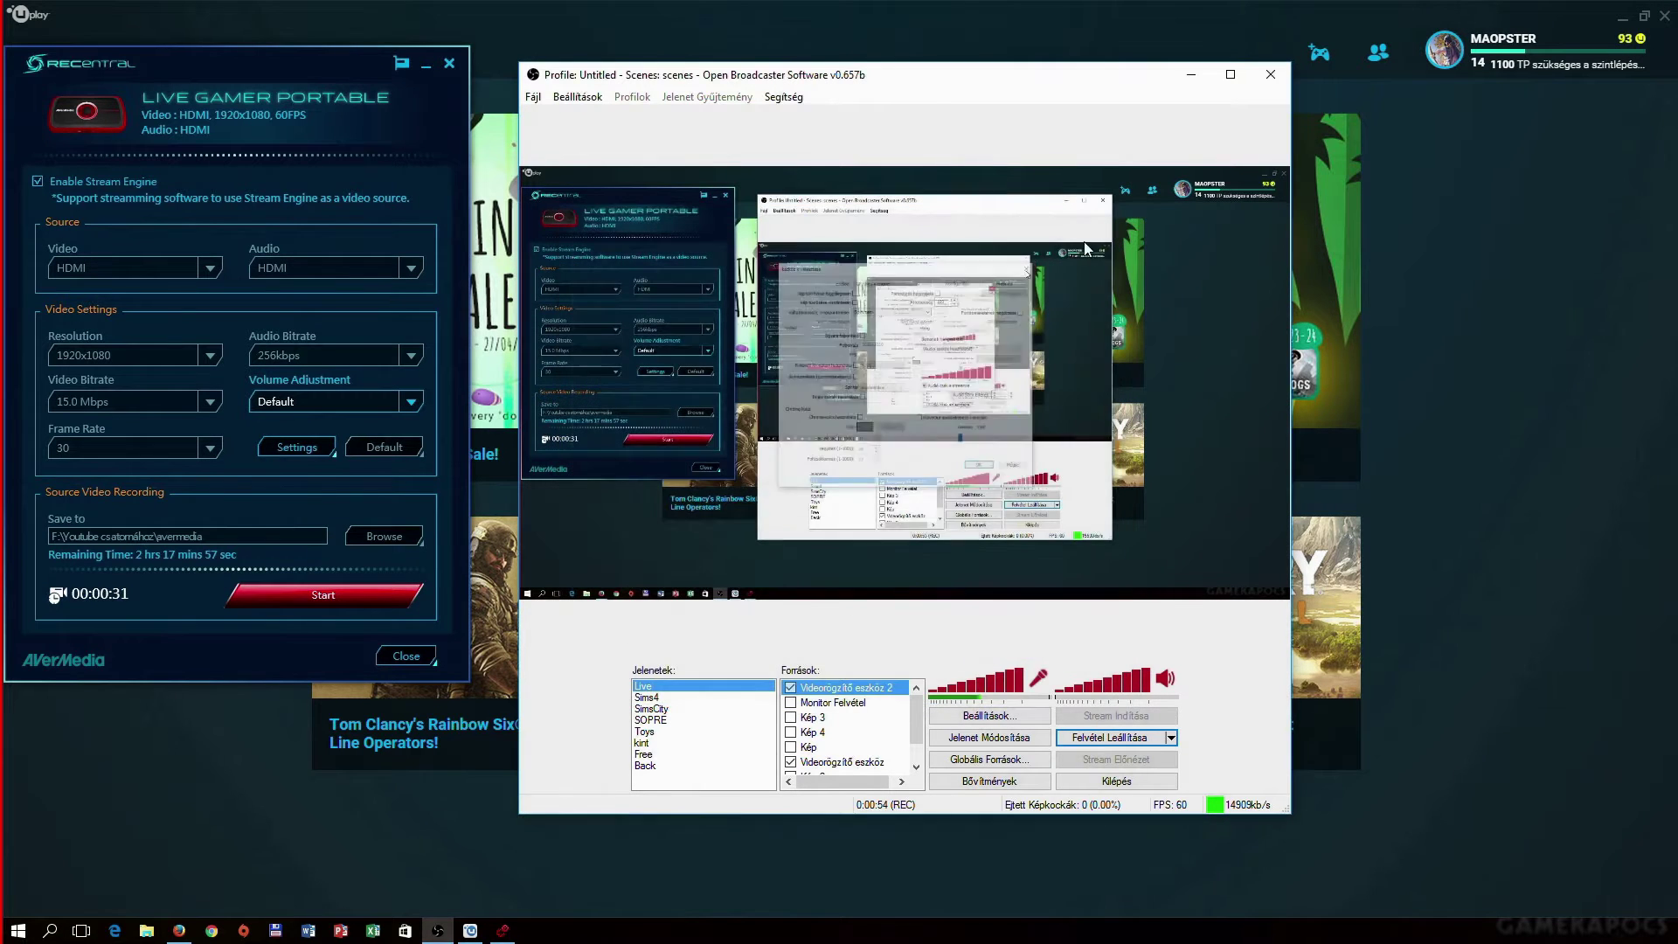
# Inspect the device properties of the Videorögzítő eszköz source and close them without changes
pyautogui.rightClick(852, 763)
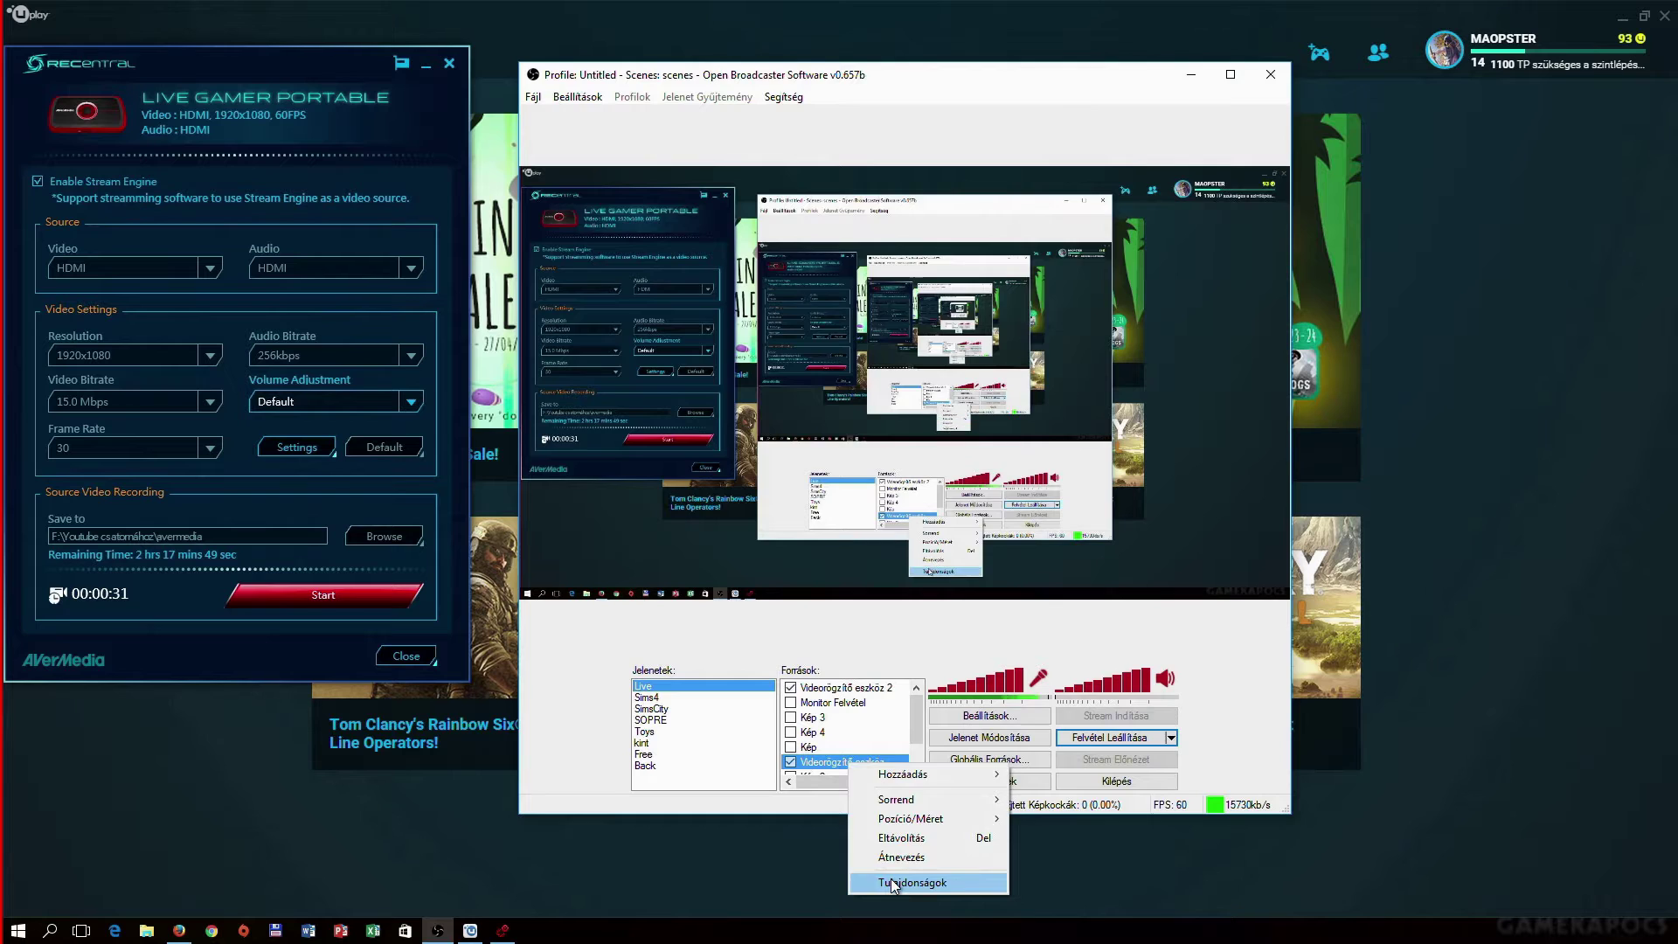
pyautogui.click(887, 883)
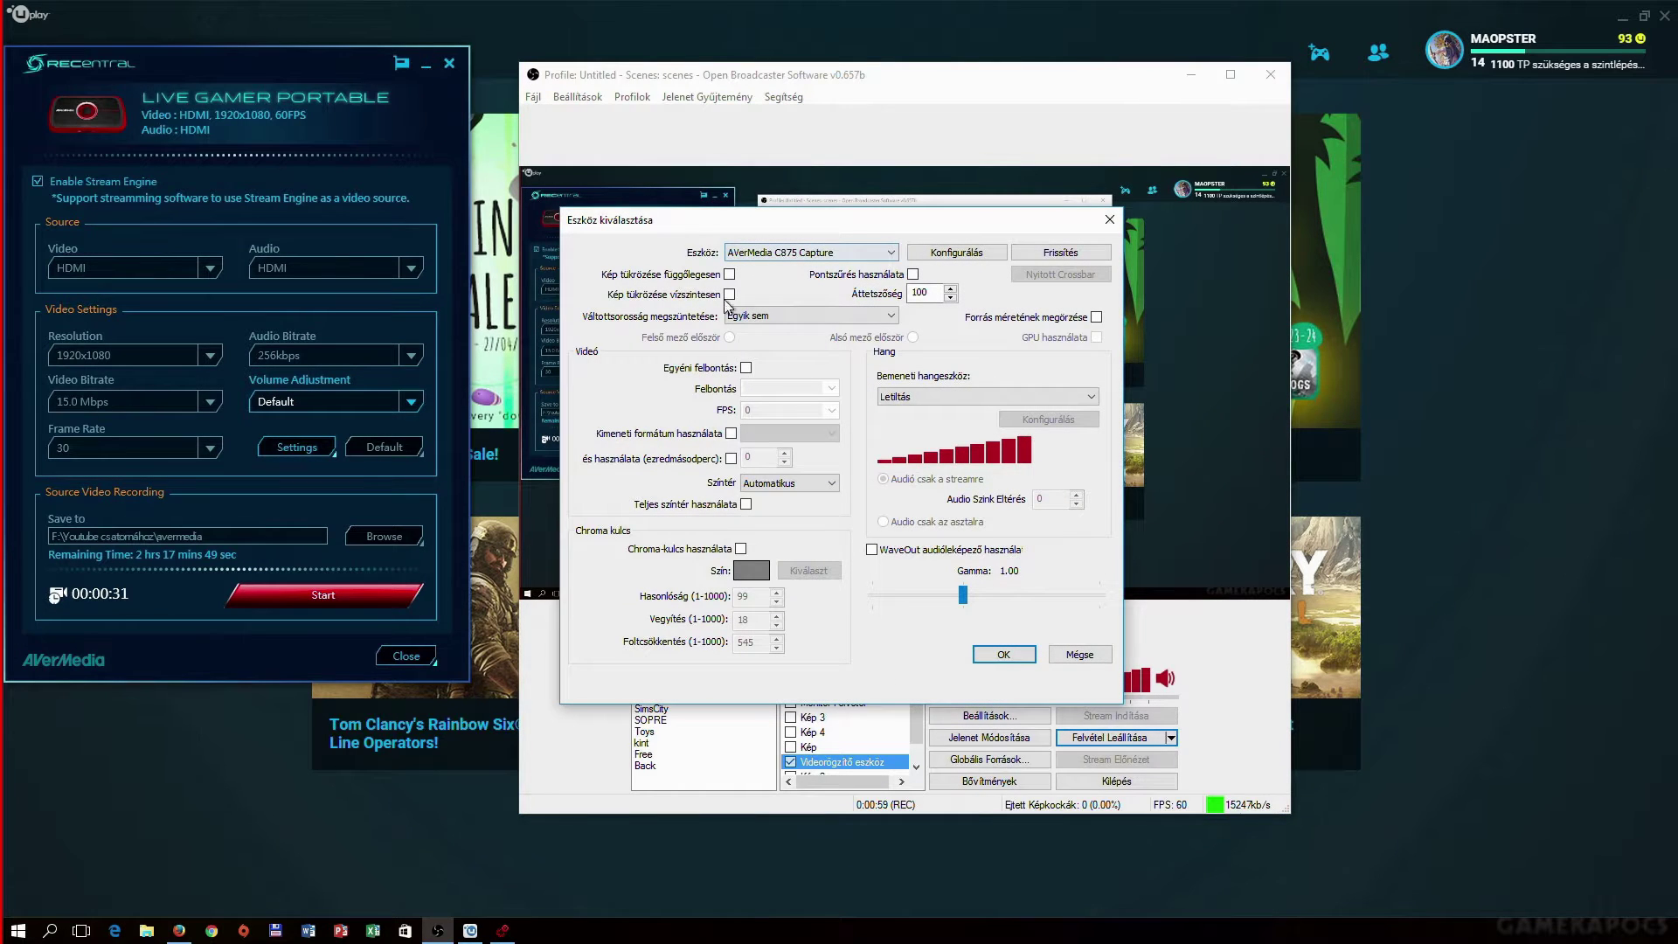
pyautogui.click(1108, 223)
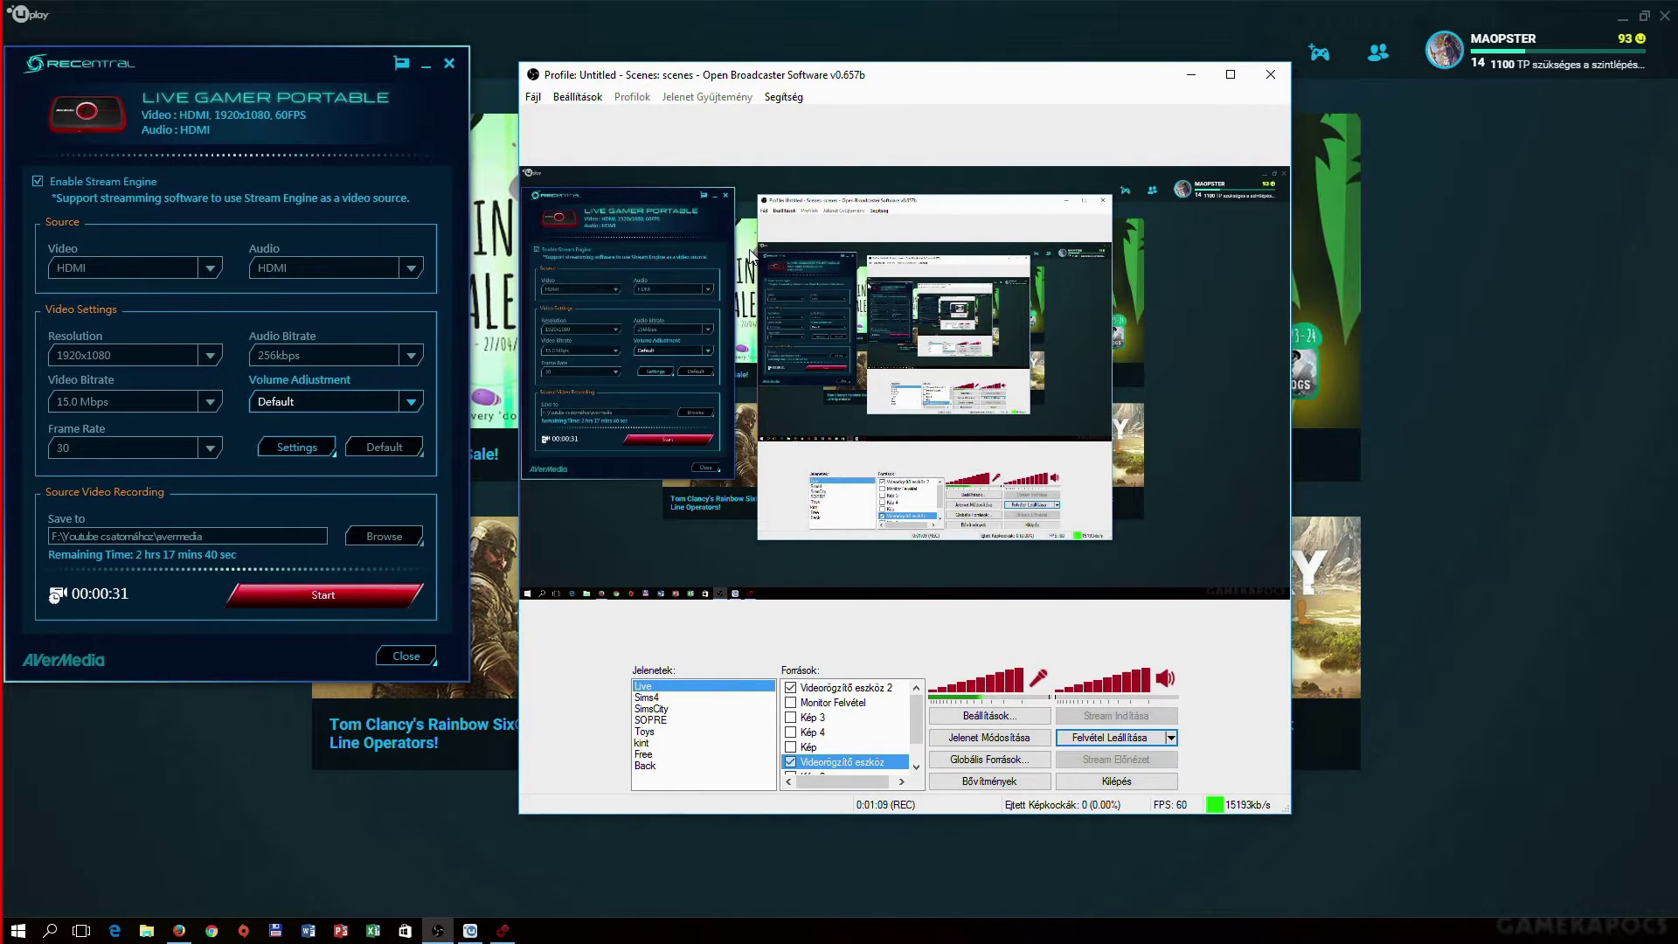
pyautogui.moveTo(918, 724)
pyautogui.mouseDown()
pyautogui.moveTo(917, 752)
pyautogui.moveTo(914, 691)
pyautogui.mouseUp()
# Minimize the Stream Engine window and reposition the Open Broadcaster Software window over the Uplay page
pyautogui.moveTo(958, 84); pyautogui.dragTo(912, 150)
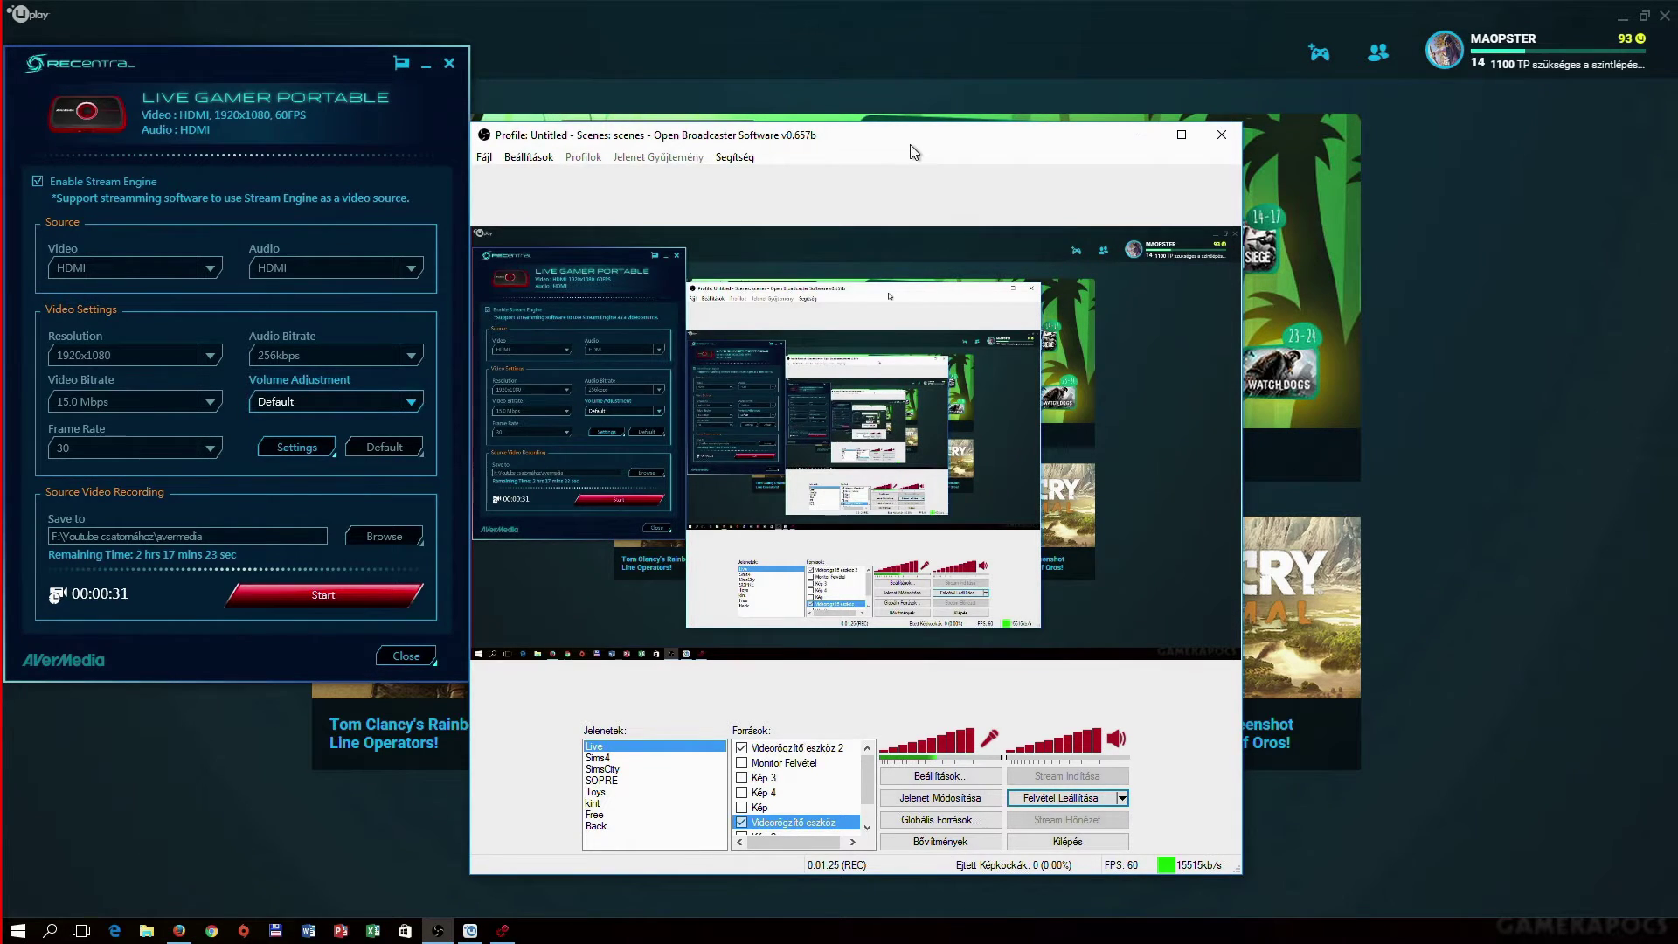
pyautogui.moveTo(912, 150); pyautogui.dragTo(1015, 104)
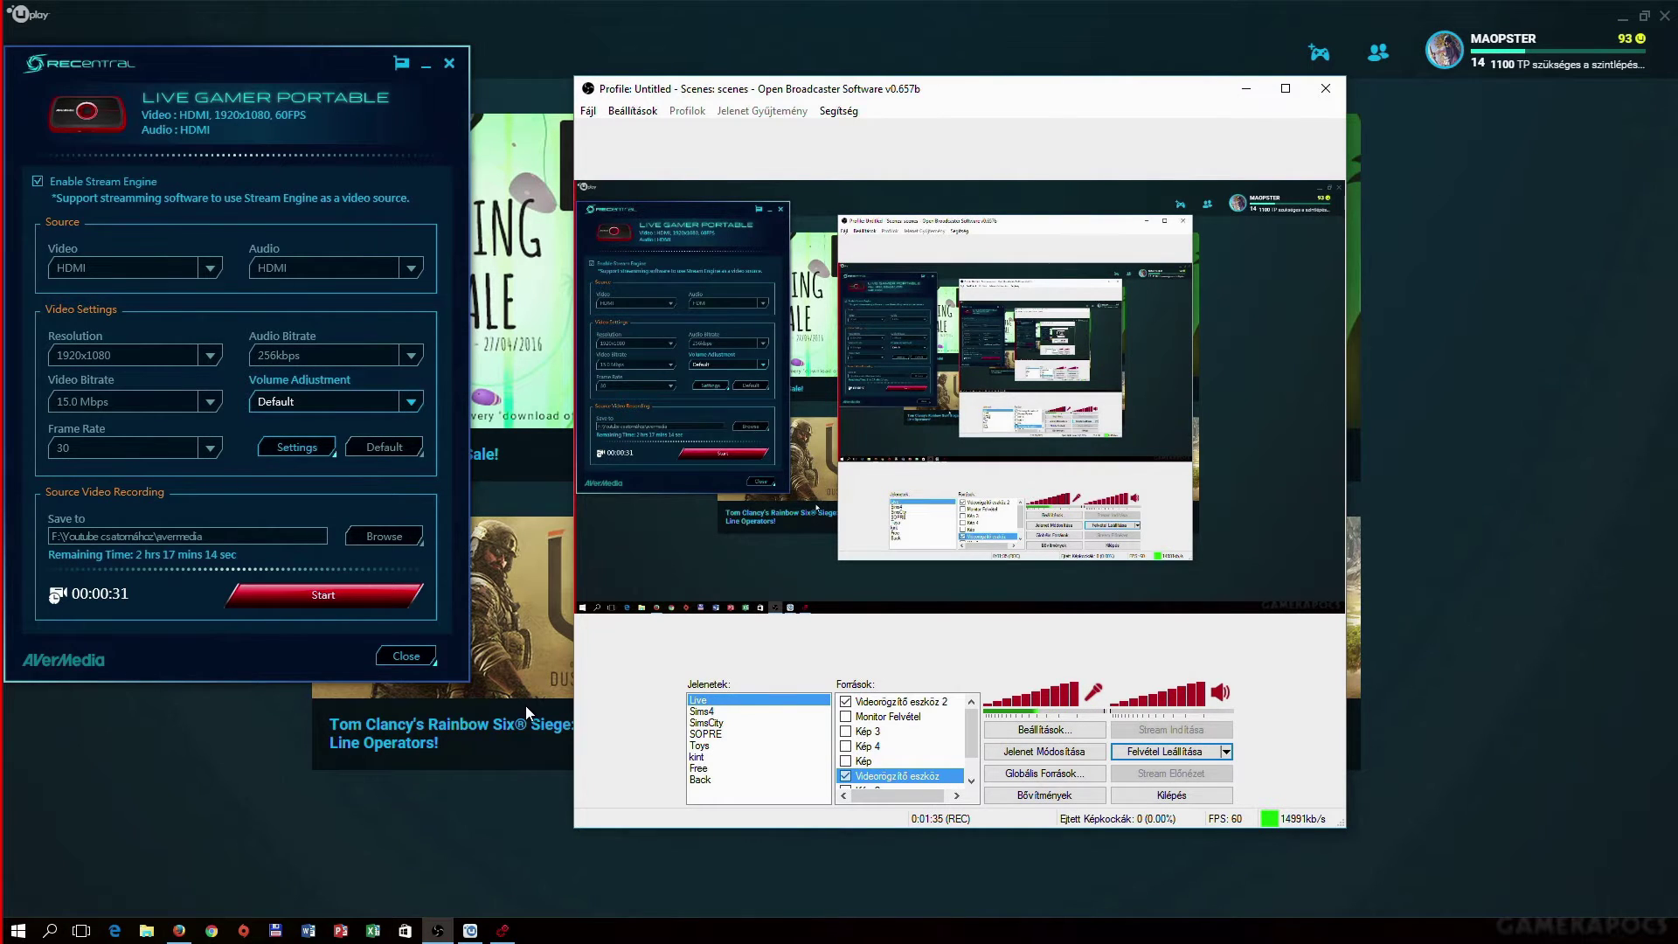
pyautogui.click(287, 59)
pyautogui.click(426, 65)
pyautogui.moveTo(1006, 95); pyautogui.dragTo(523, 161)
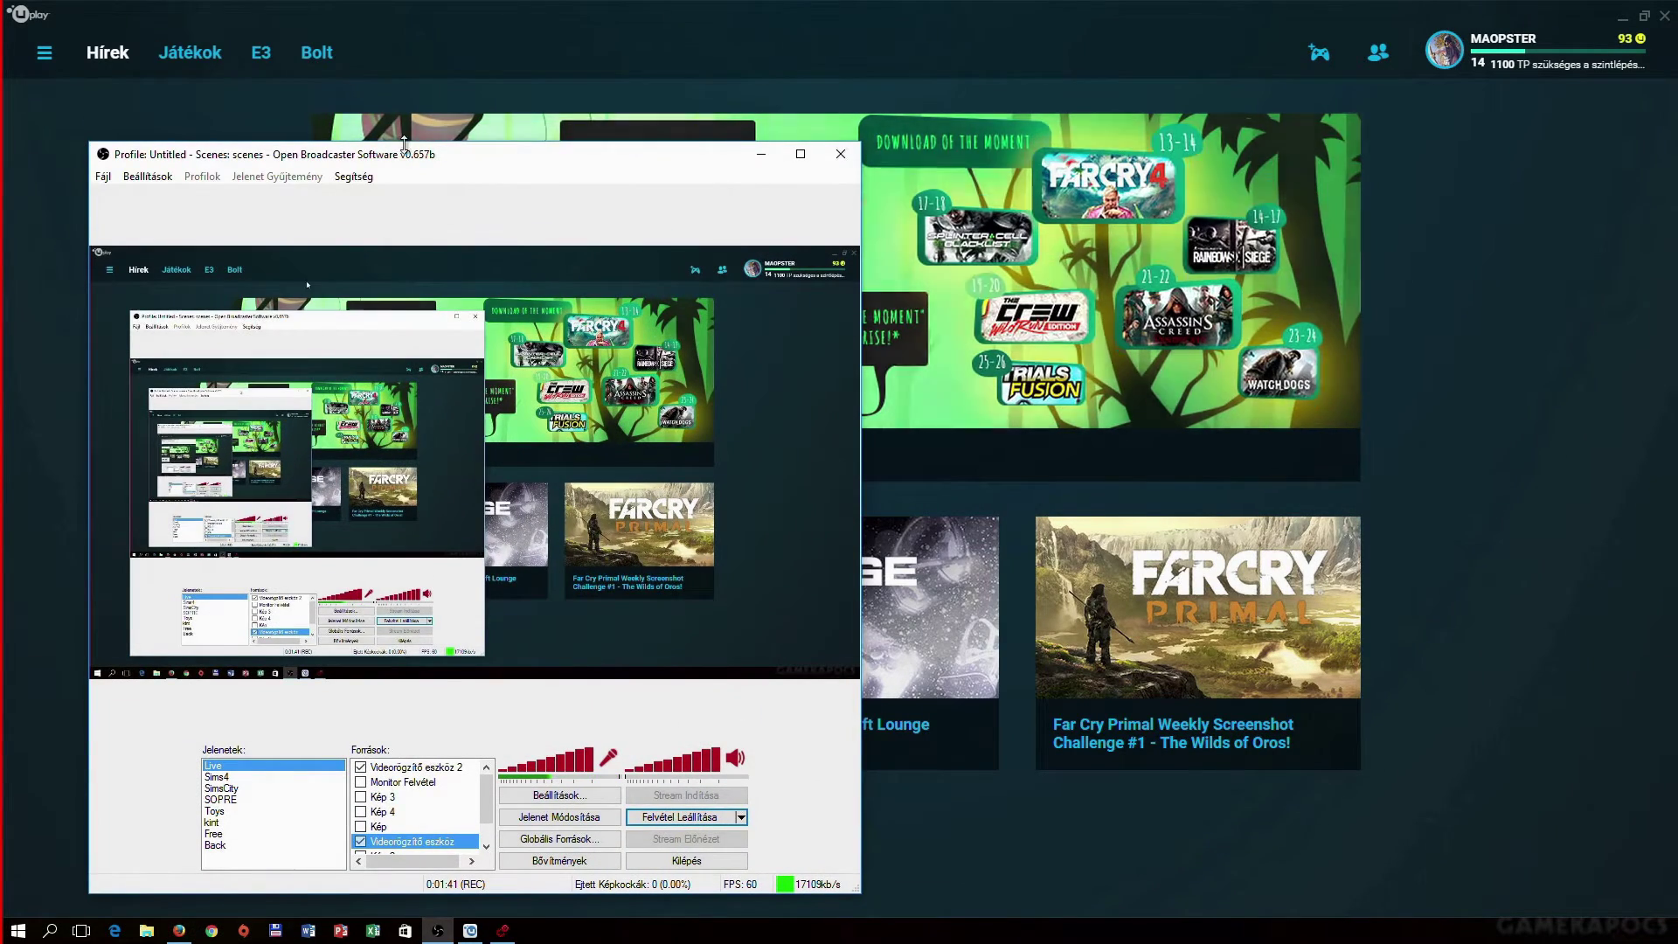